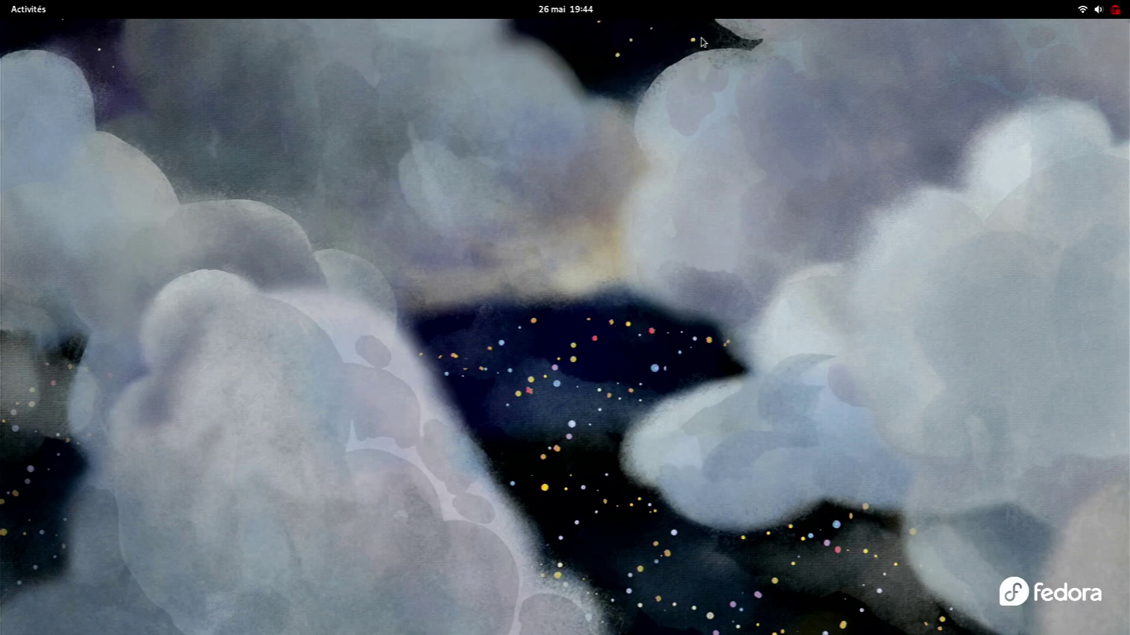
Check the graphics card listed in the system's About settings and close the settings window
left_click(1091, 10)
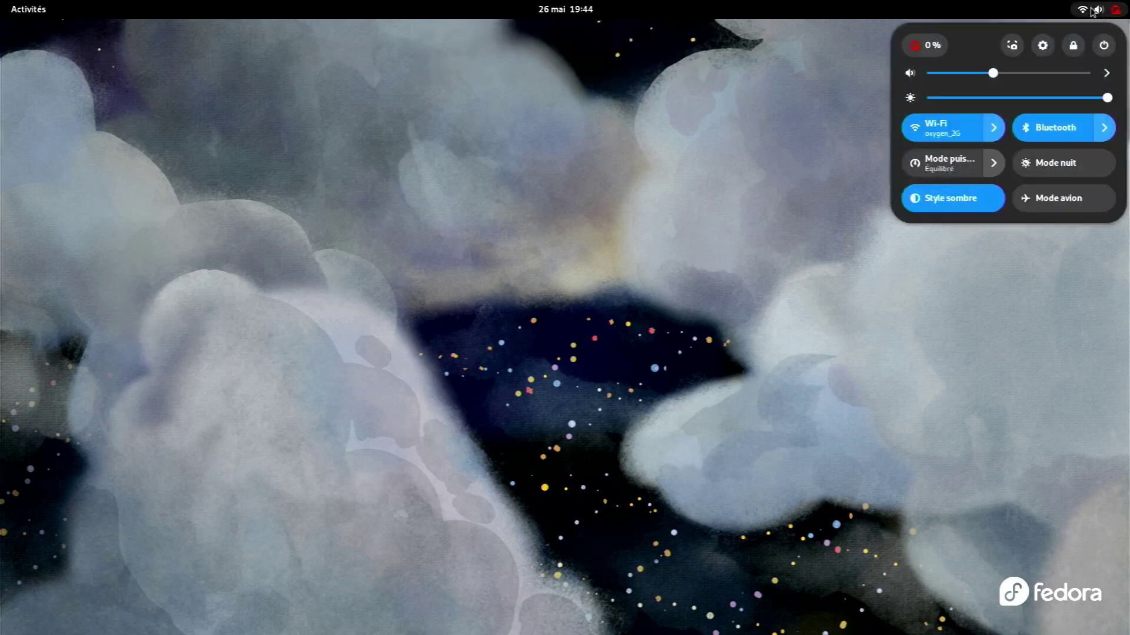
left_click(1042, 47)
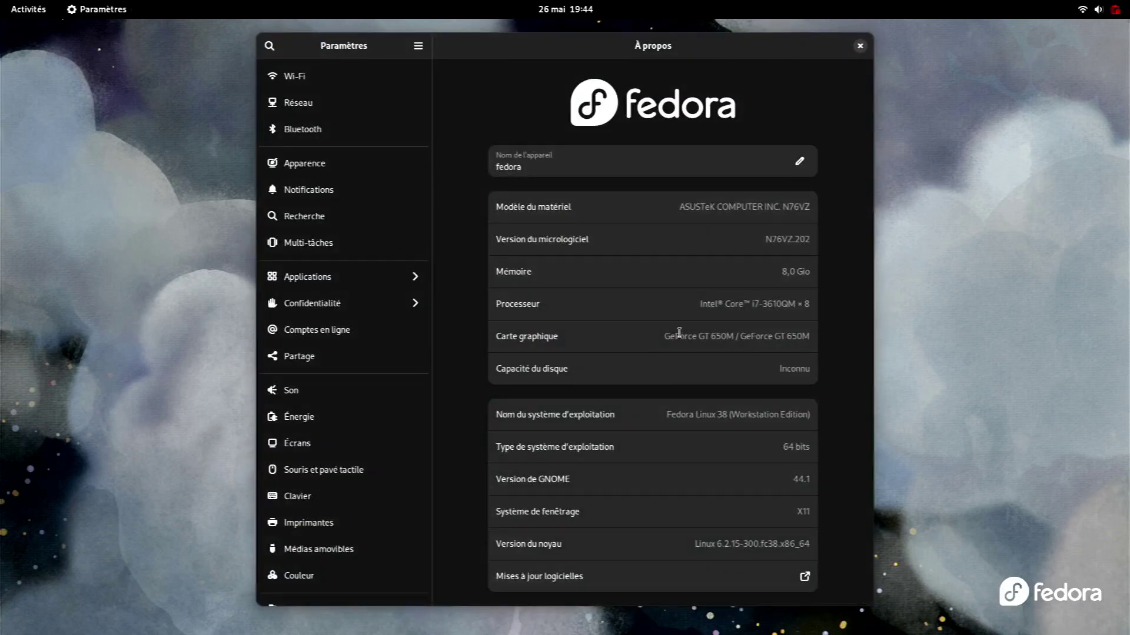
left_click_drag(665, 336, 819, 340)
left_click(859, 46)
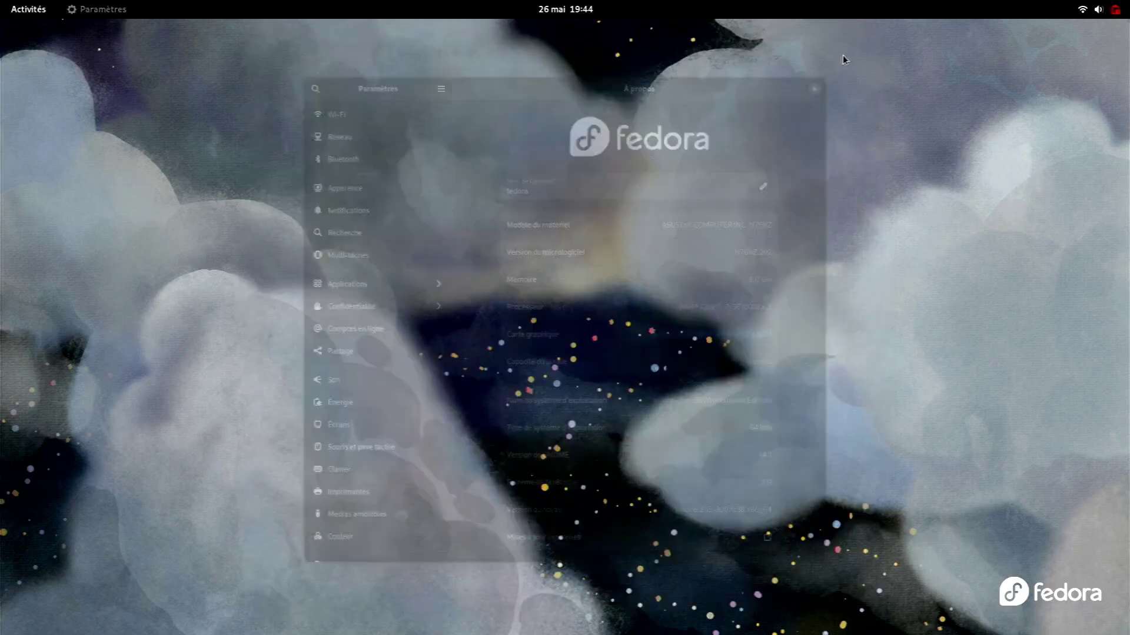
Search for "nvi", open NVIDIA X Server Settings, and highlight the NVIDIA driver version
left_click(43, 12)
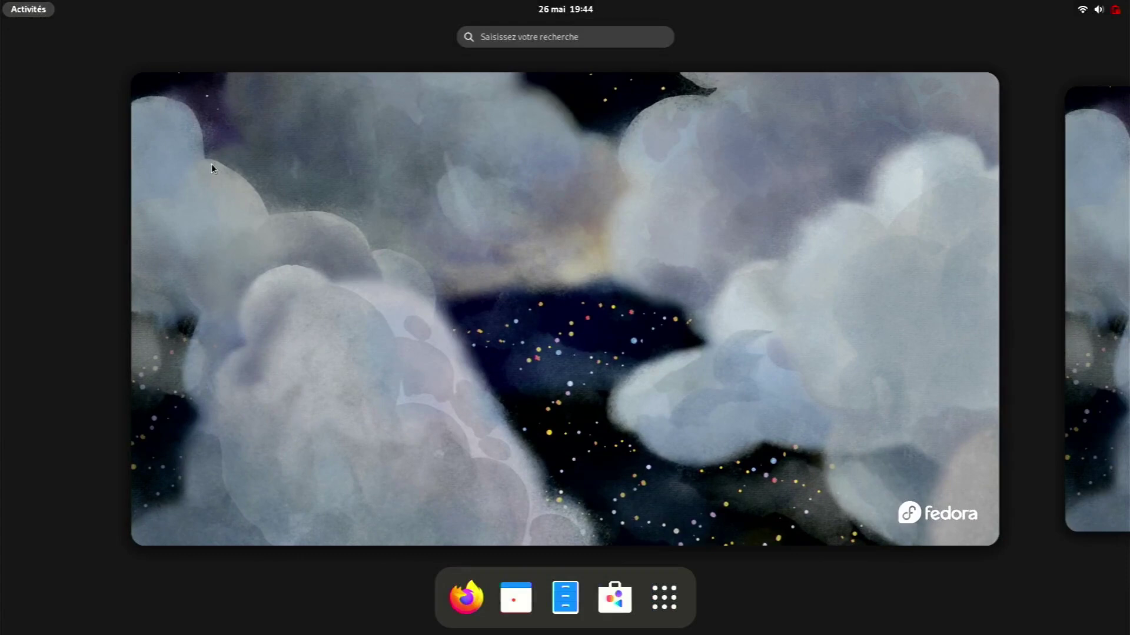
type("nvi")
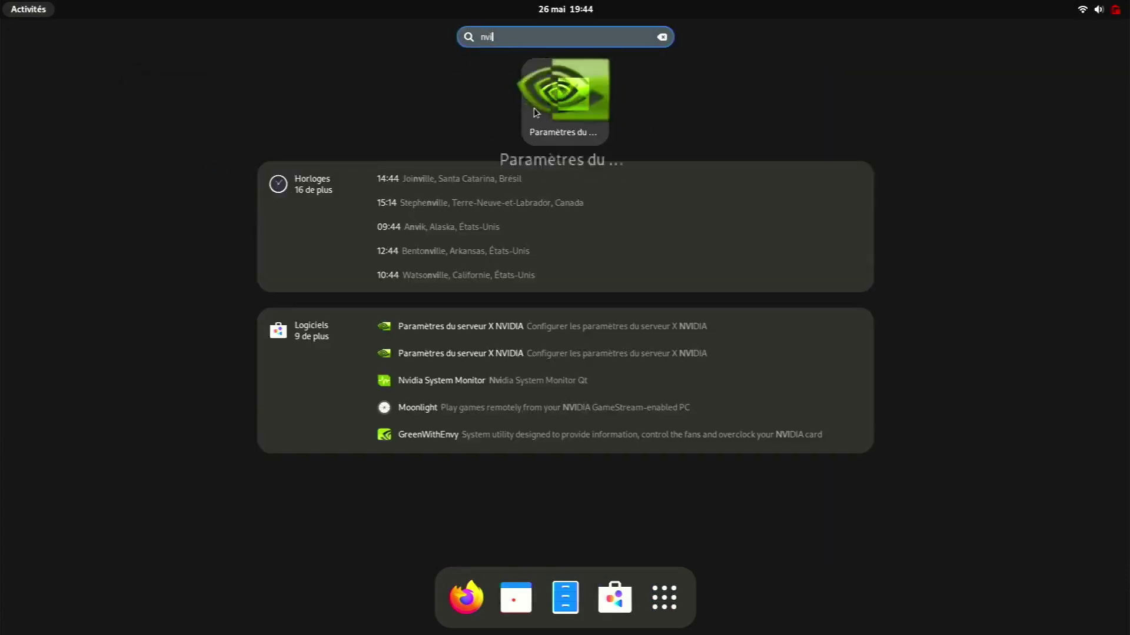
left_click(535, 108)
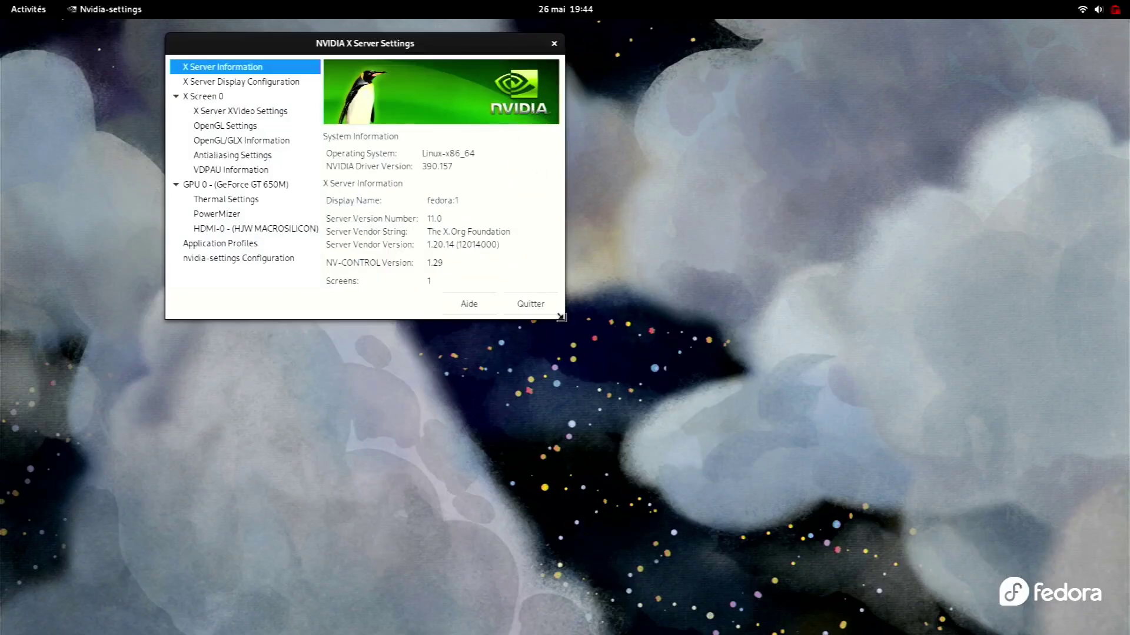
left_click_drag(420, 167, 453, 167)
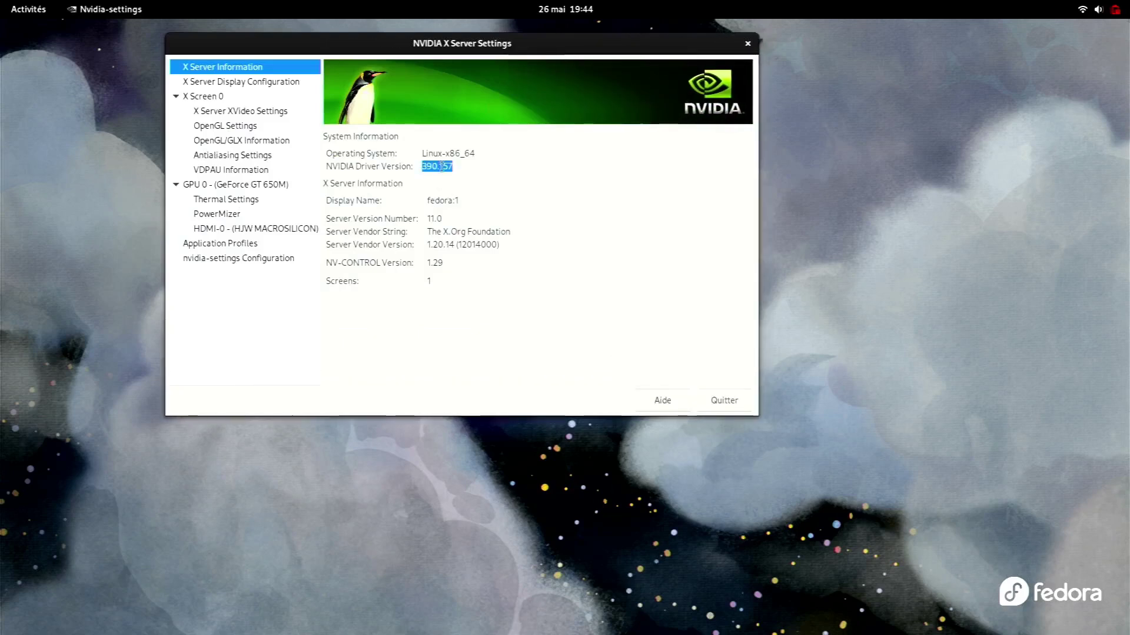
Review the NVIDIA display configuration, OpenGL, VDPAU, thermal and HDMI-0 information, and quit the NVIDIA settings
left_click(238, 83)
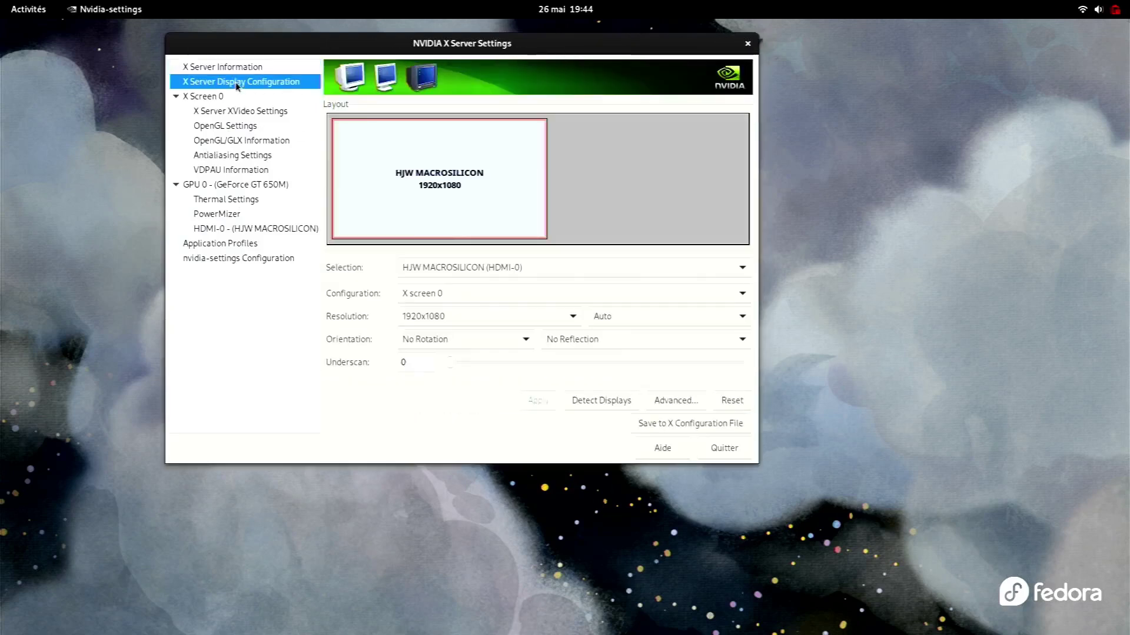
left_click(500, 270)
left_click(638, 177)
left_click(244, 126)
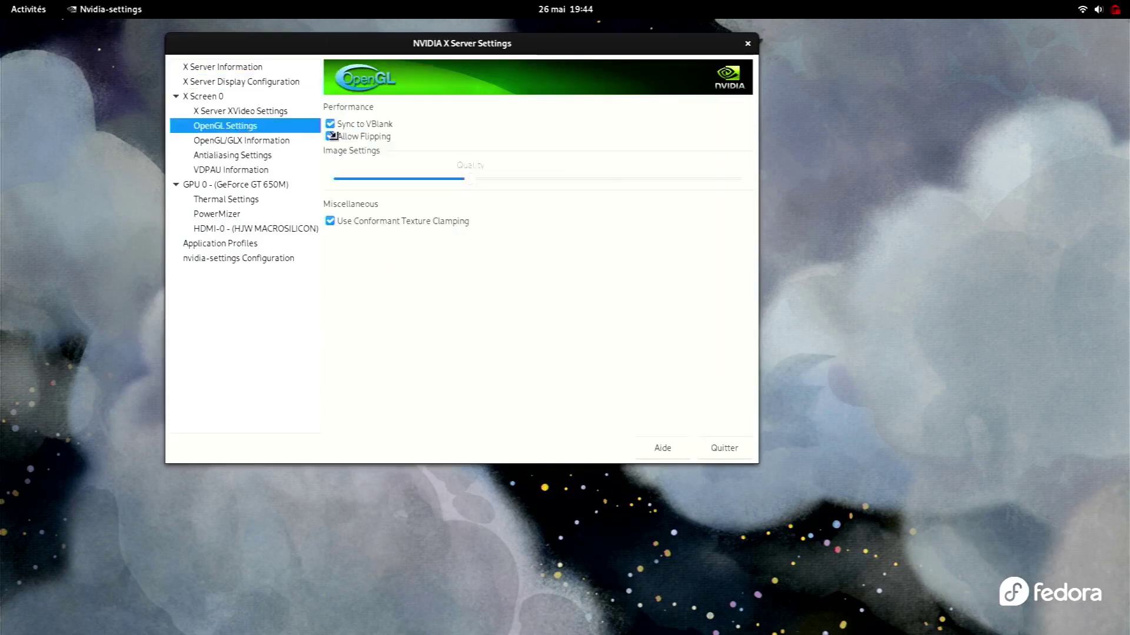
left_click(224, 141)
left_click(217, 170)
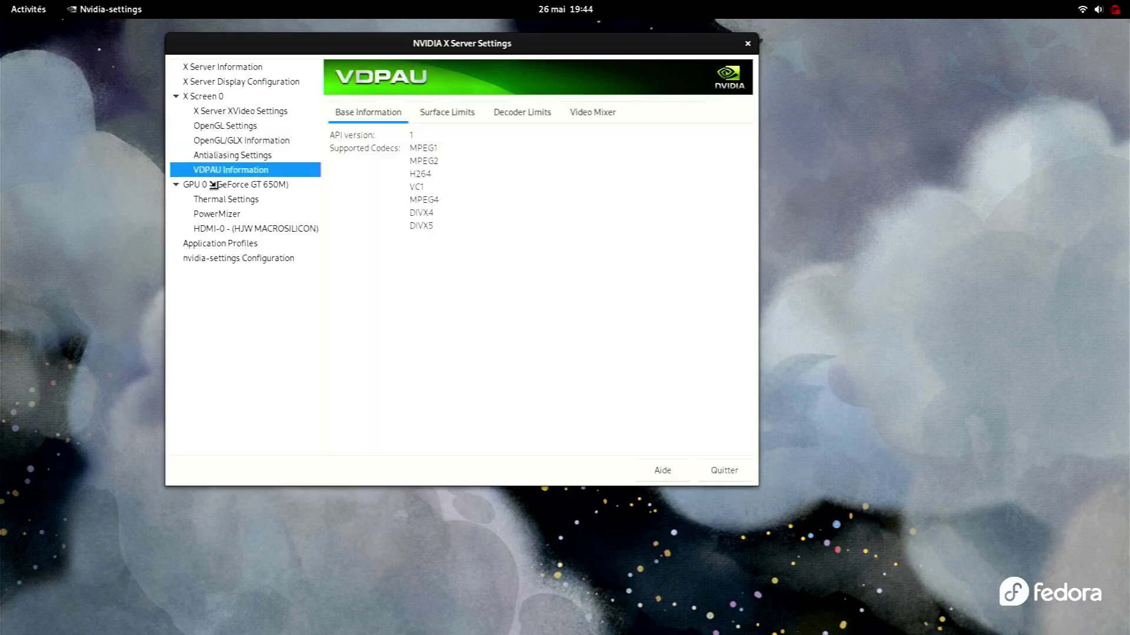
left_click(213, 198)
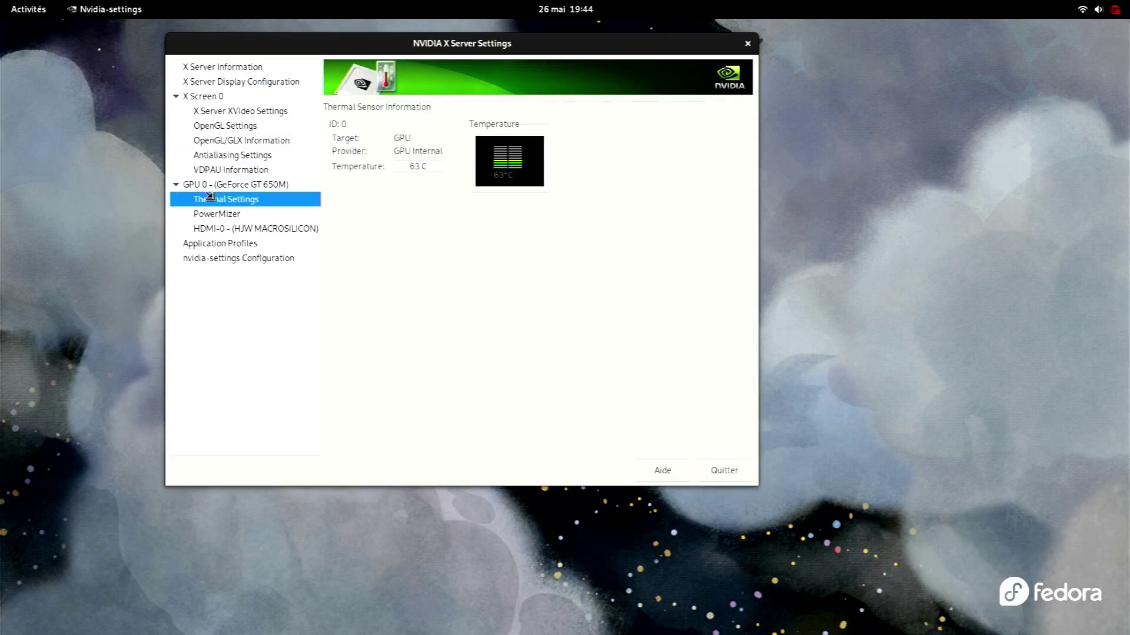
left_click(229, 227)
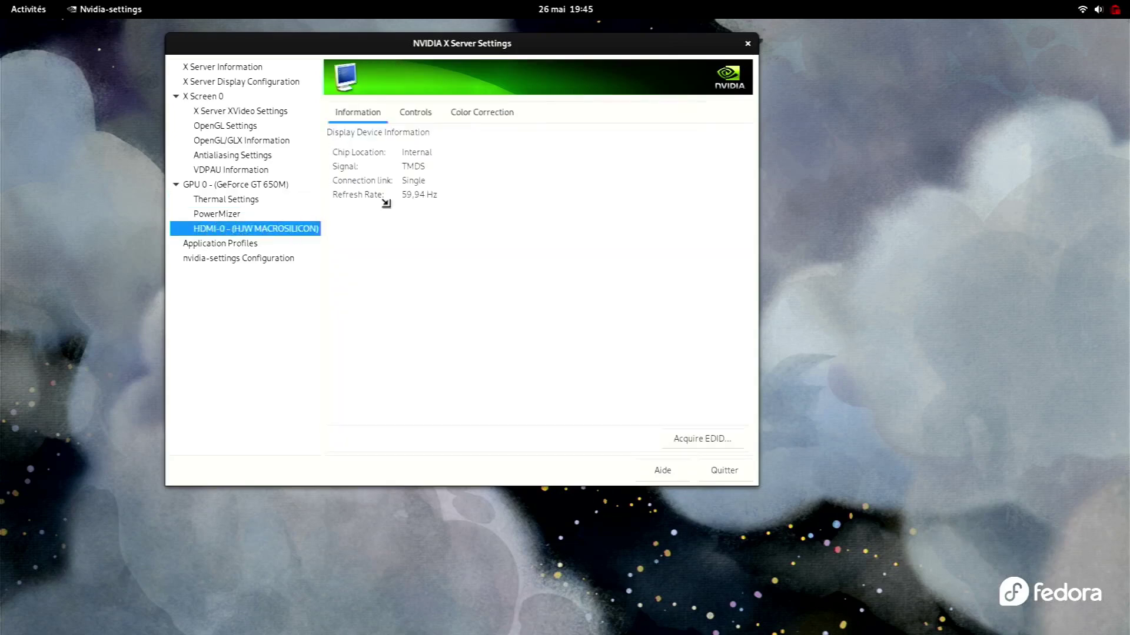
left_click(745, 43)
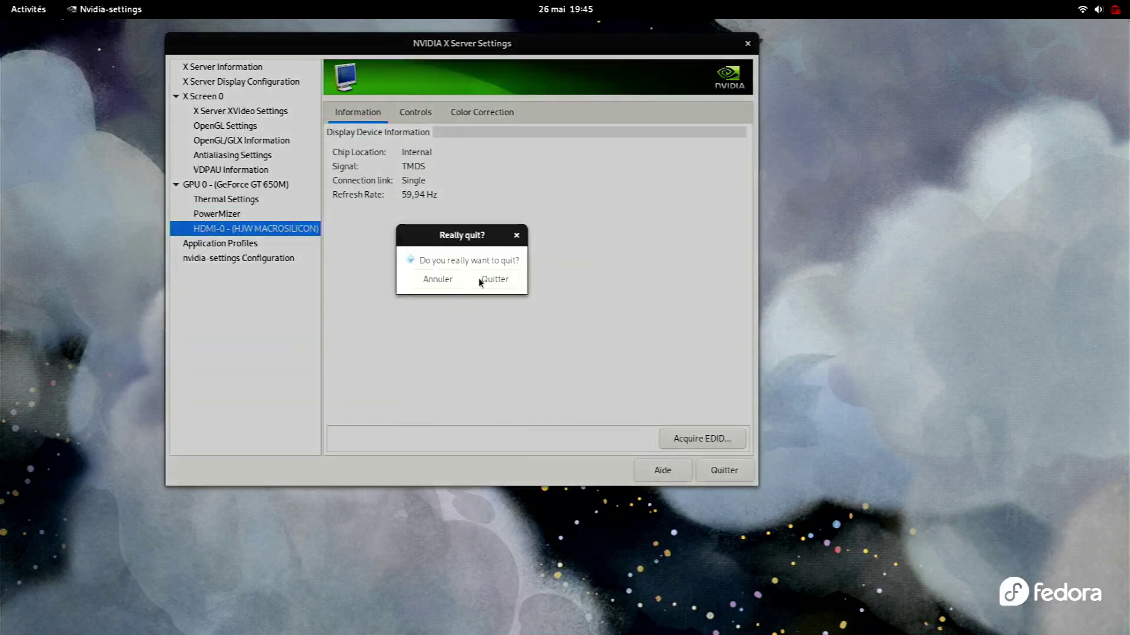
left_click(480, 278)
Launch Firefox using the dedicated graphics card
left_click(24, 11)
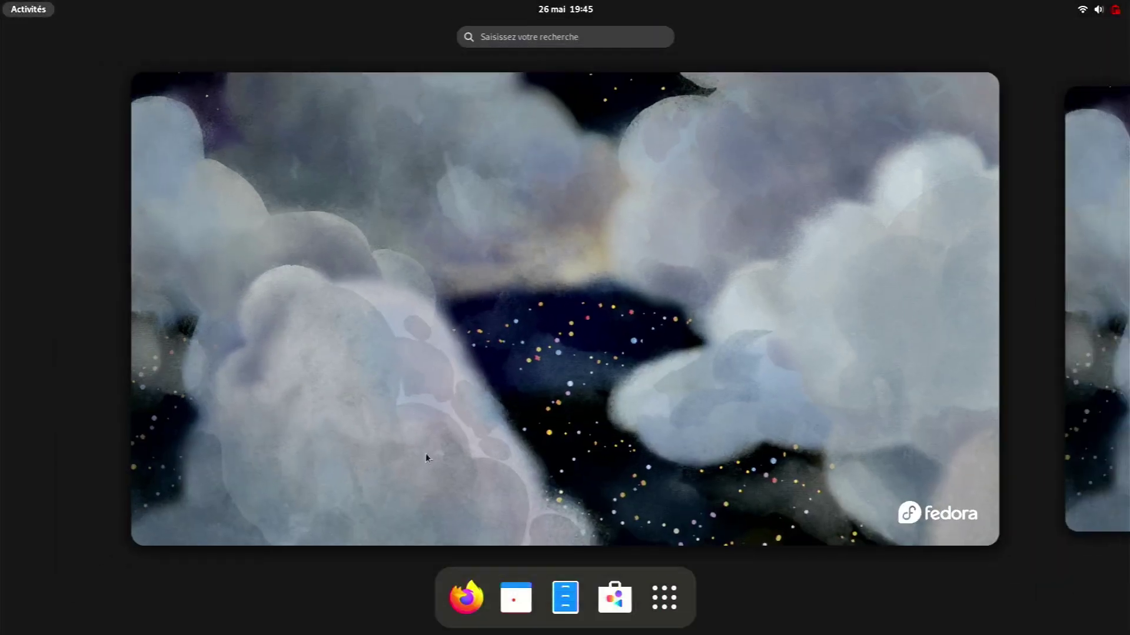
right_click(463, 597)
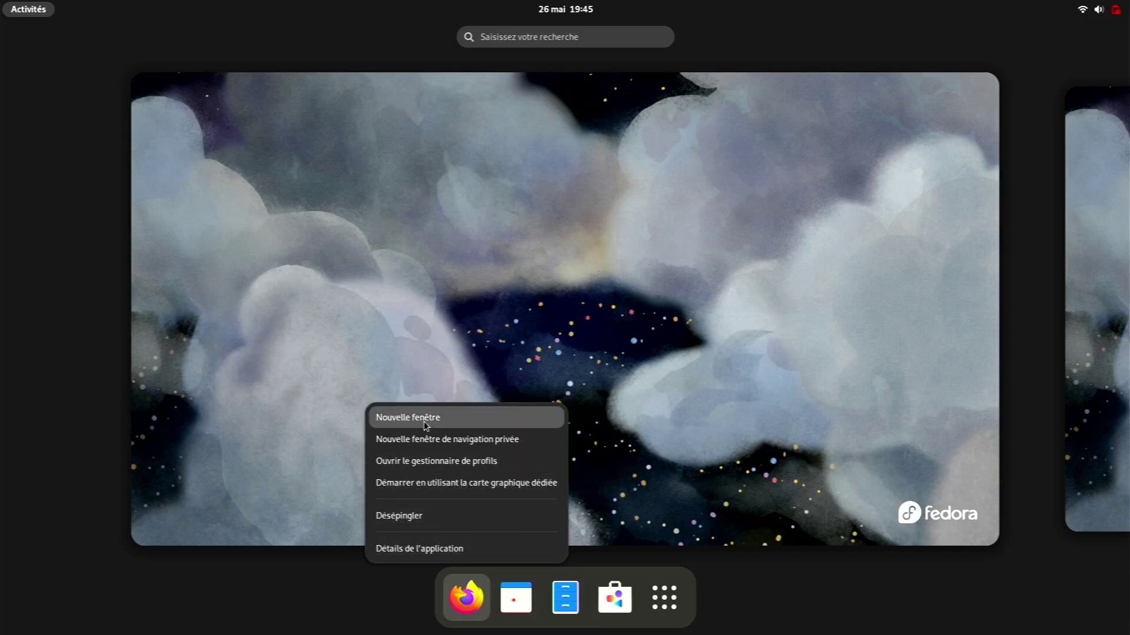
left_click(424, 483)
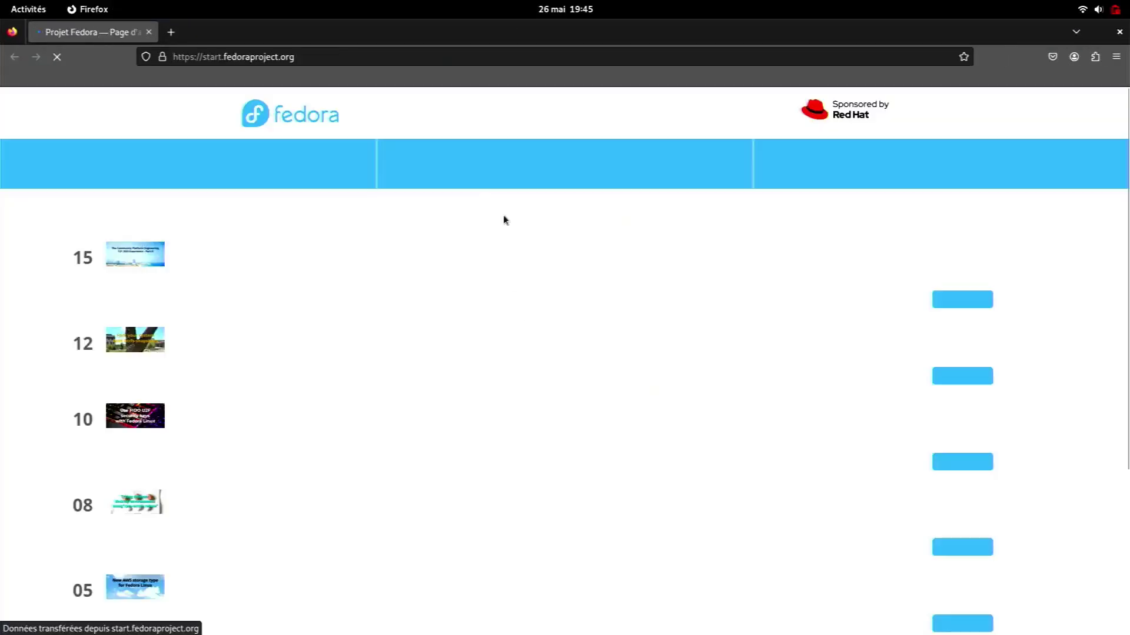
Open the bookmarked 4K page, follow its YouTube test video link, and play the video in full screen
left_click(518, 80)
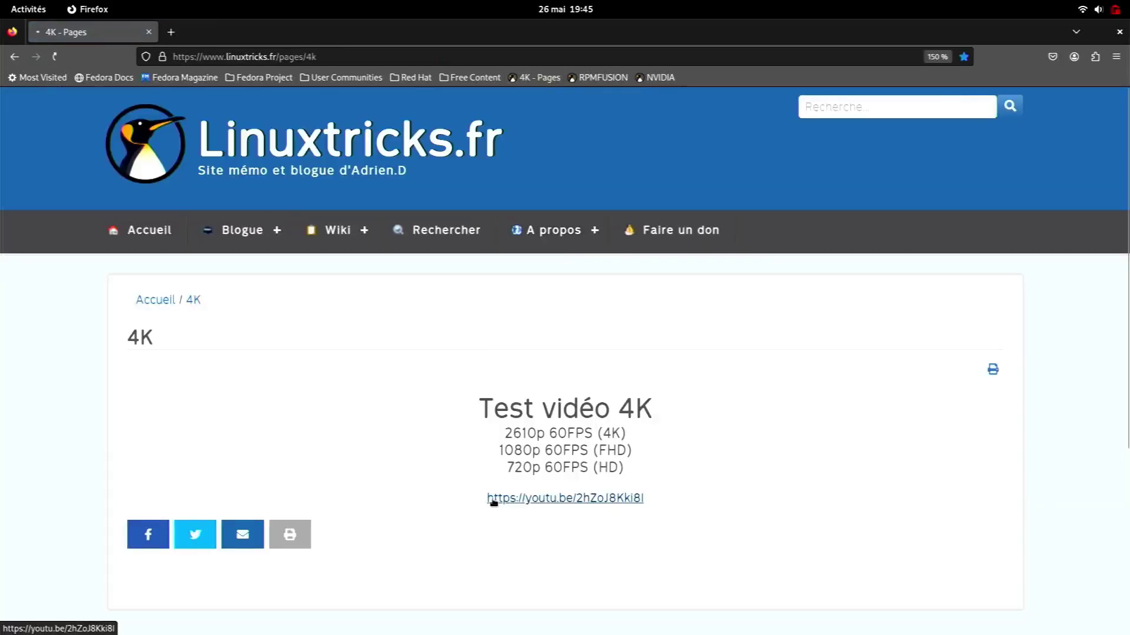
left_click(493, 498)
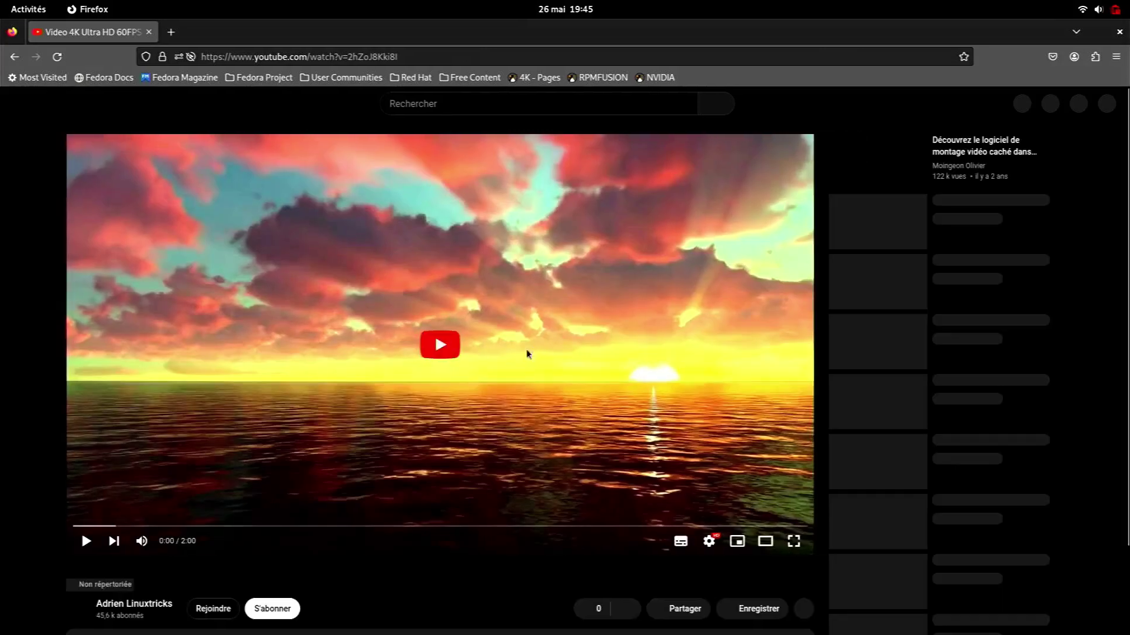
left_click(441, 343)
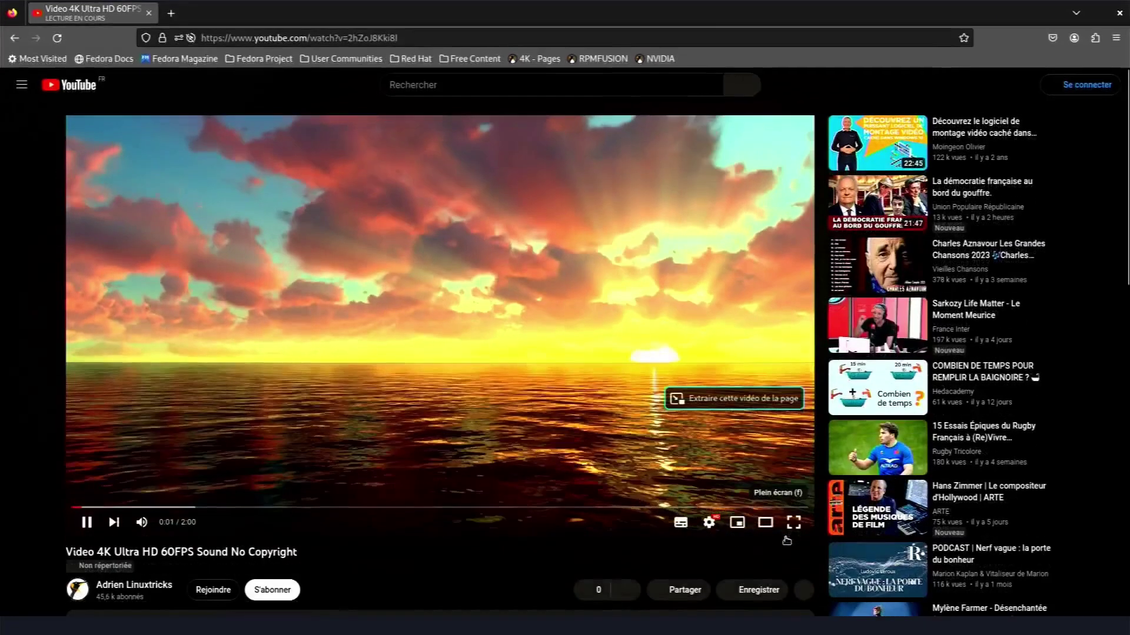
left_click(793, 540)
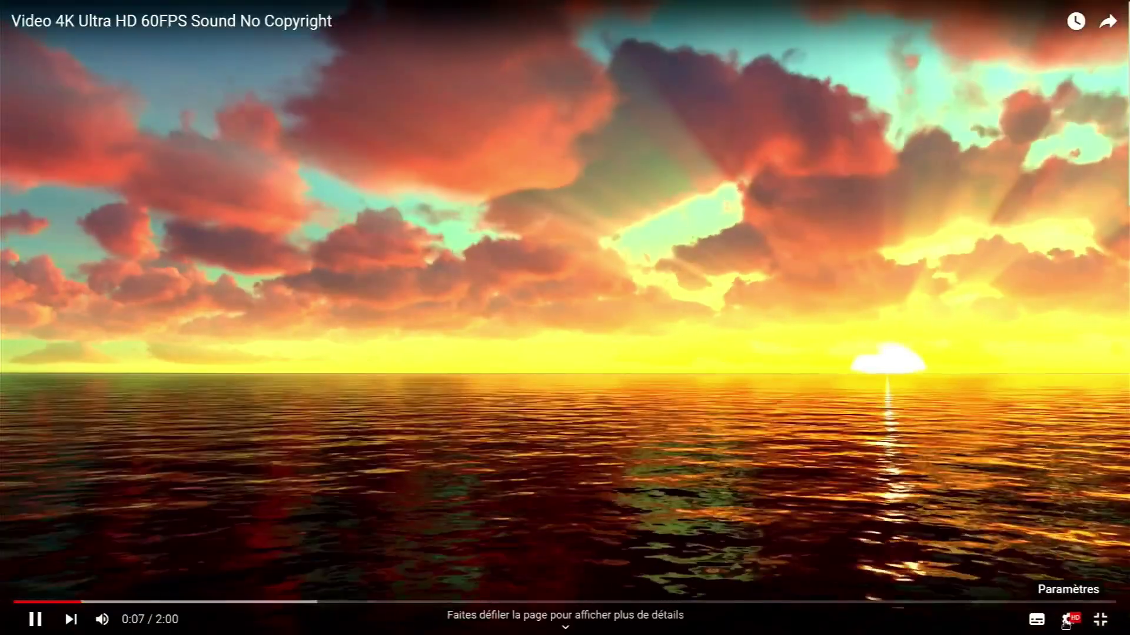
Set the test video's playback quality to 4320p60 (8K)
left_click(1068, 619)
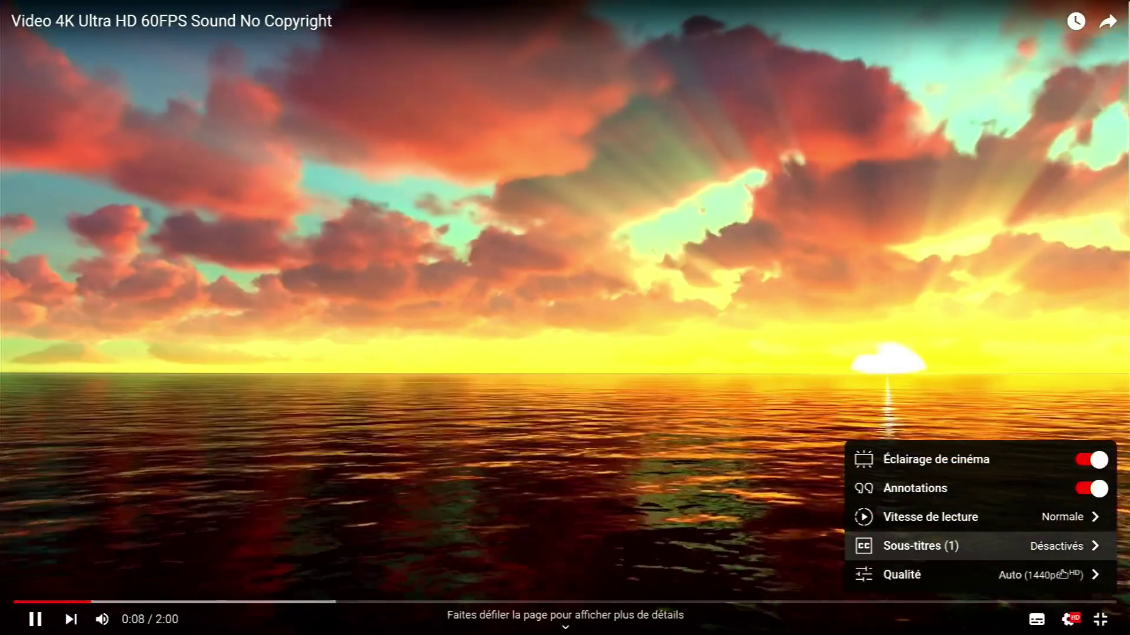
left_click(1062, 579)
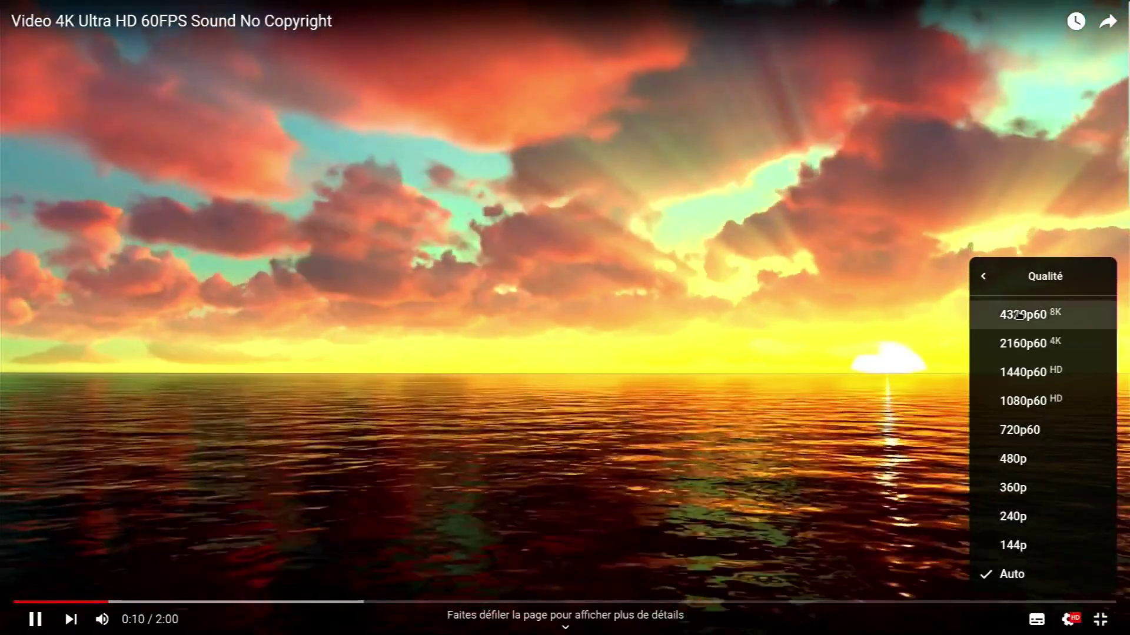
left_click(1020, 315)
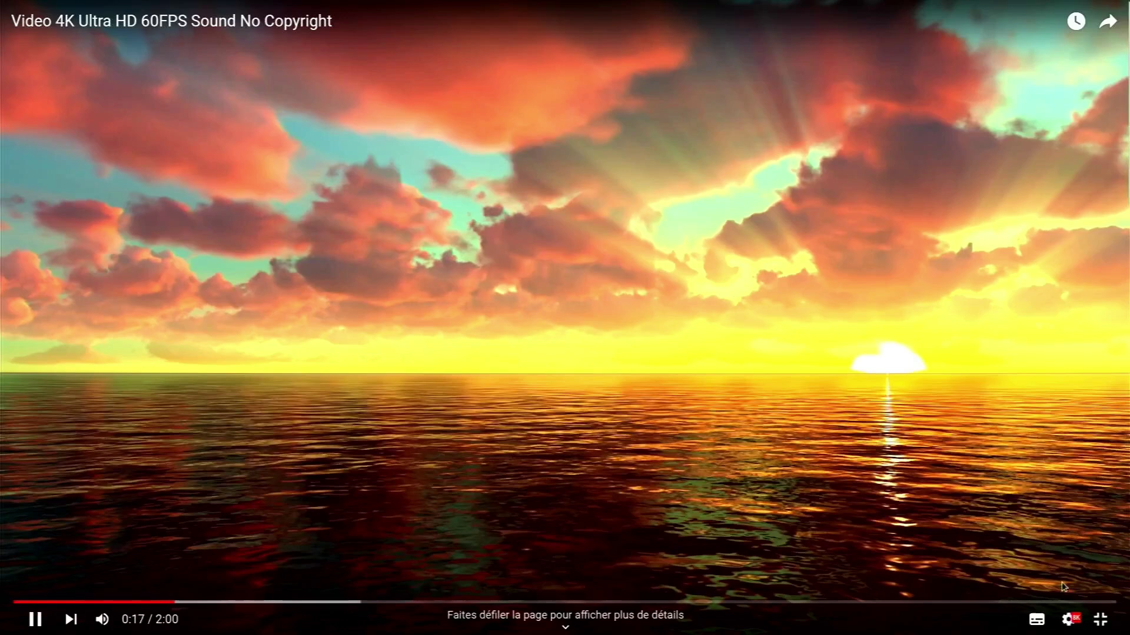
Set the video quality to 2160p60 (4K), watch the playback, and exit full screen and close Firefox
left_click(1069, 619)
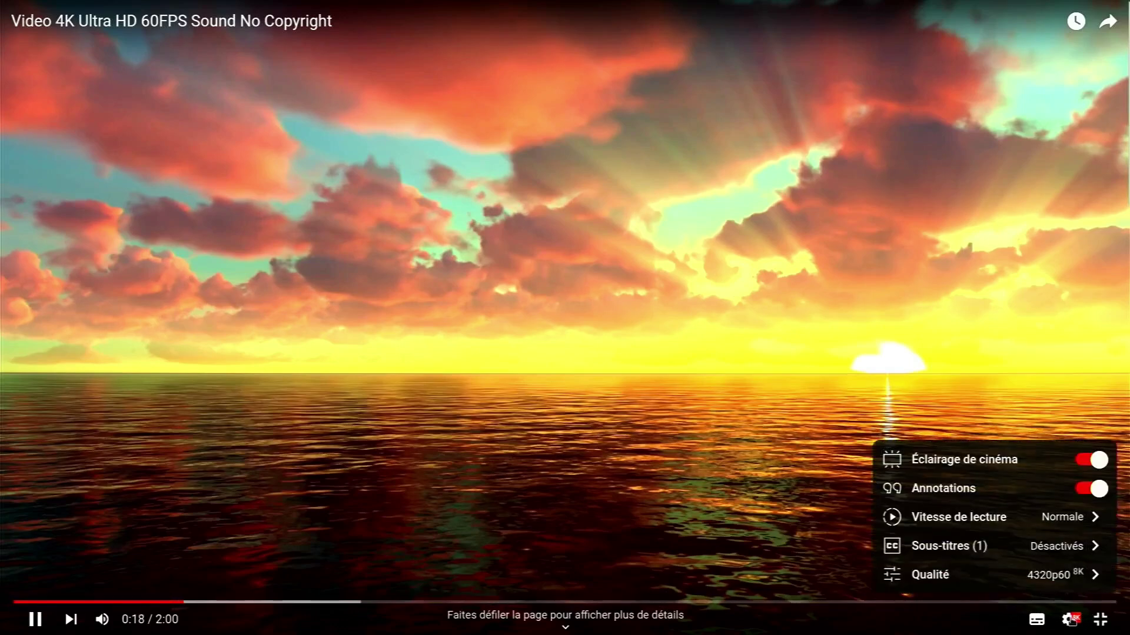
left_click(1057, 575)
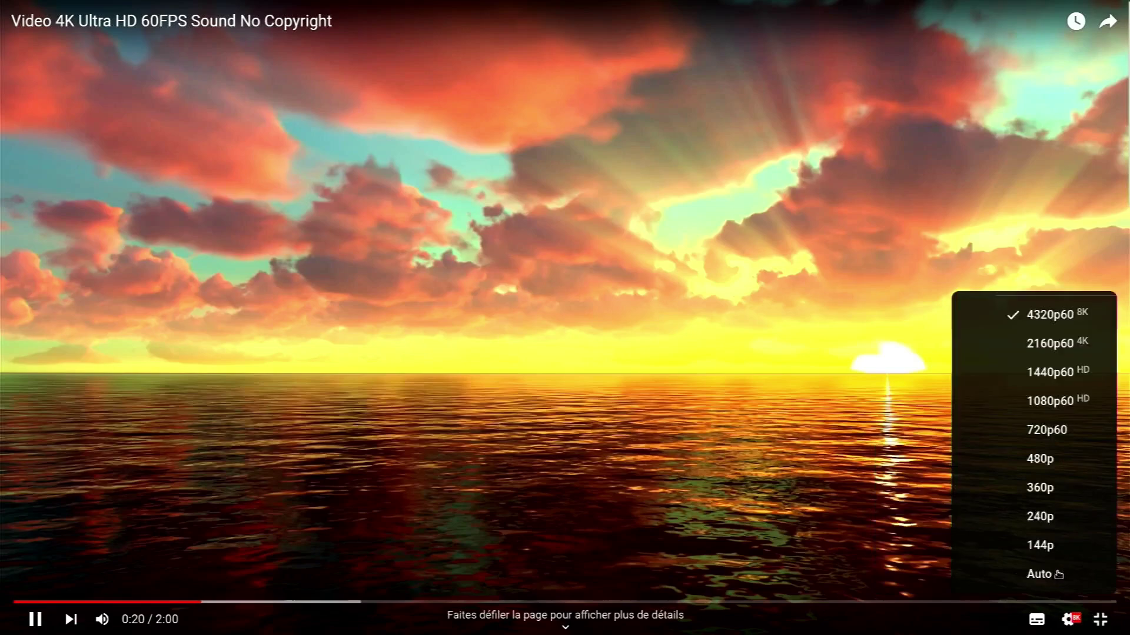
left_click(1036, 352)
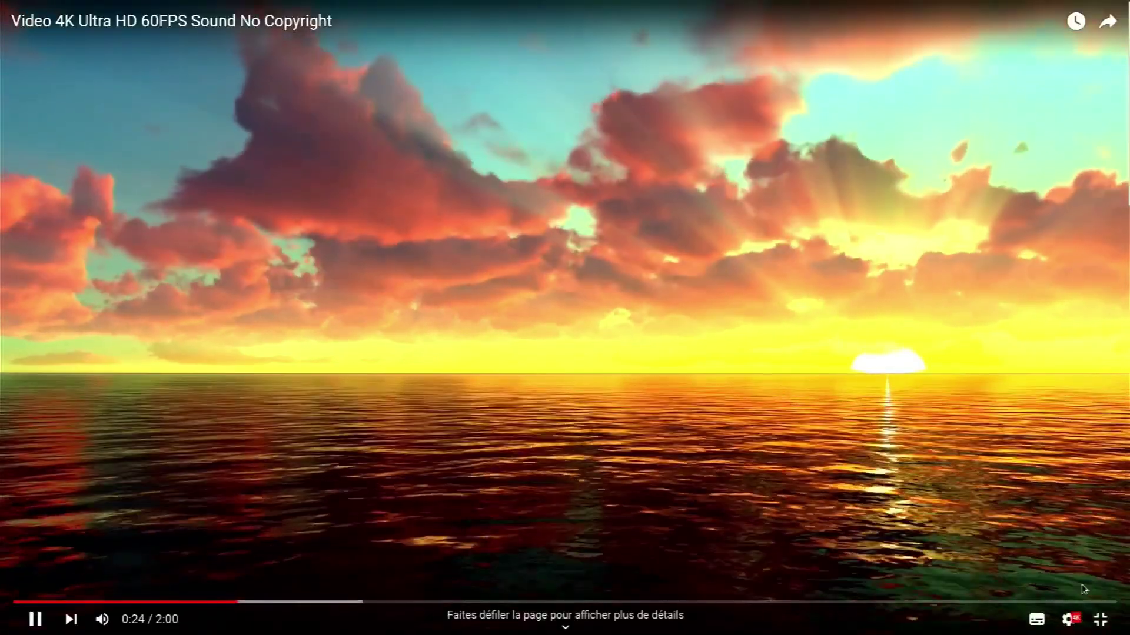
left_click(1100, 619)
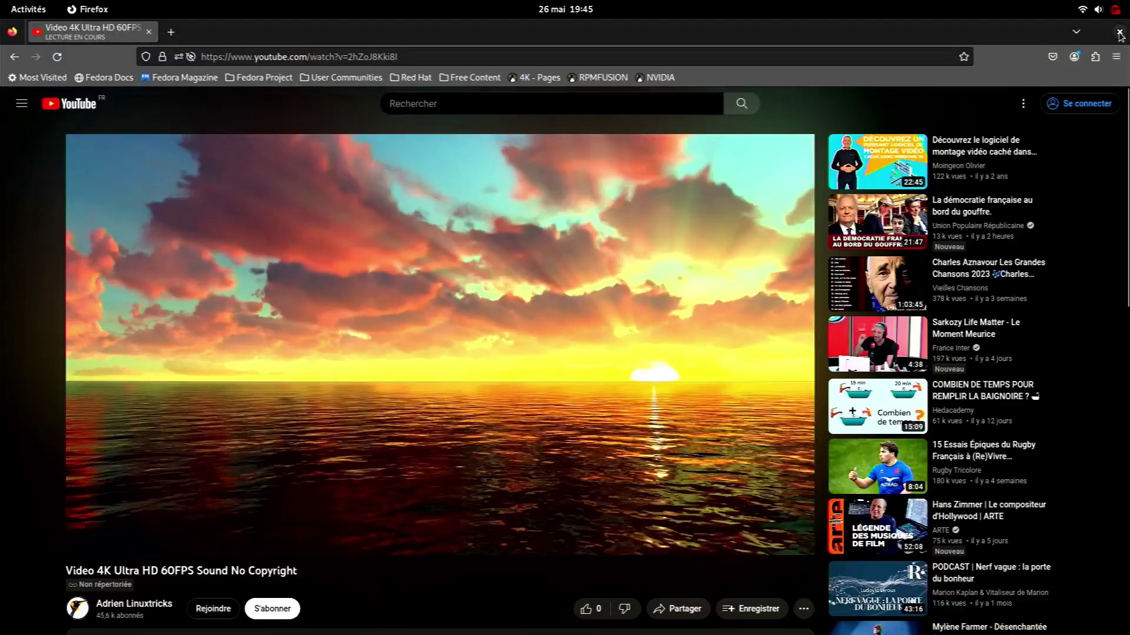
left_click(1119, 32)
Launch nvtop using the dedicated graphics card, widen its terminal window, and close it
left_click(28, 9)
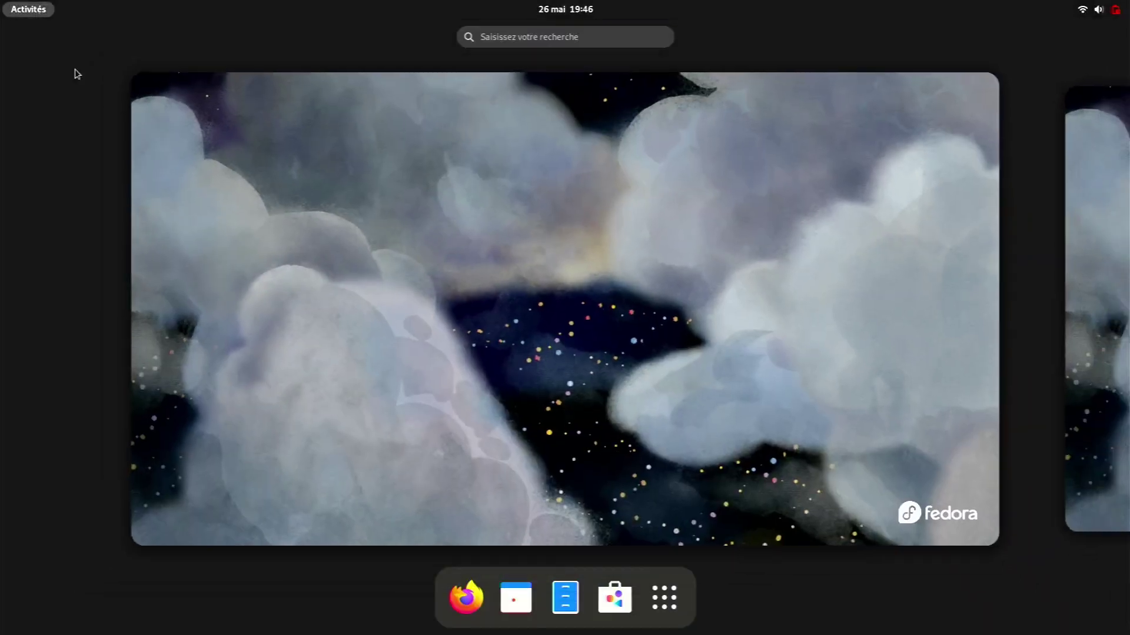
left_click(665, 598)
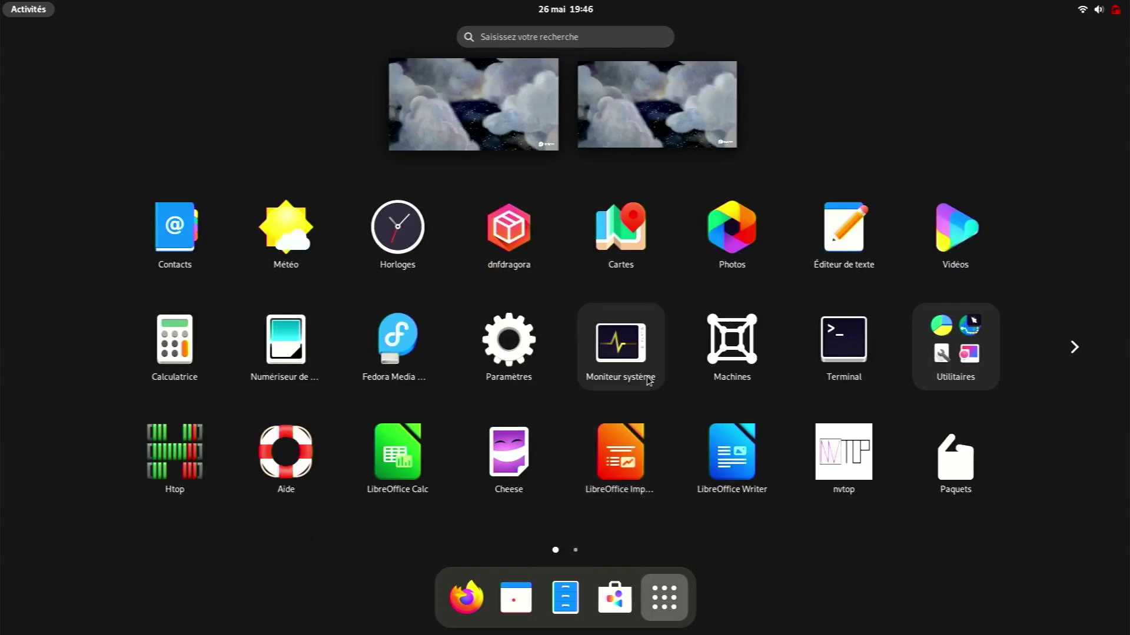
right_click(859, 457)
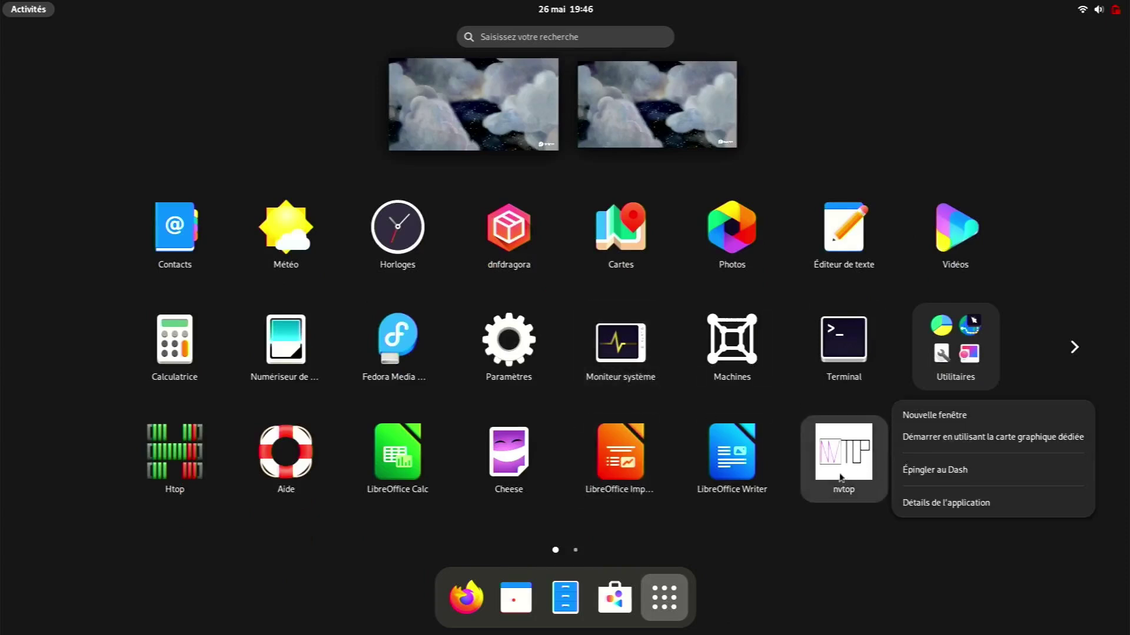
left_click(930, 441)
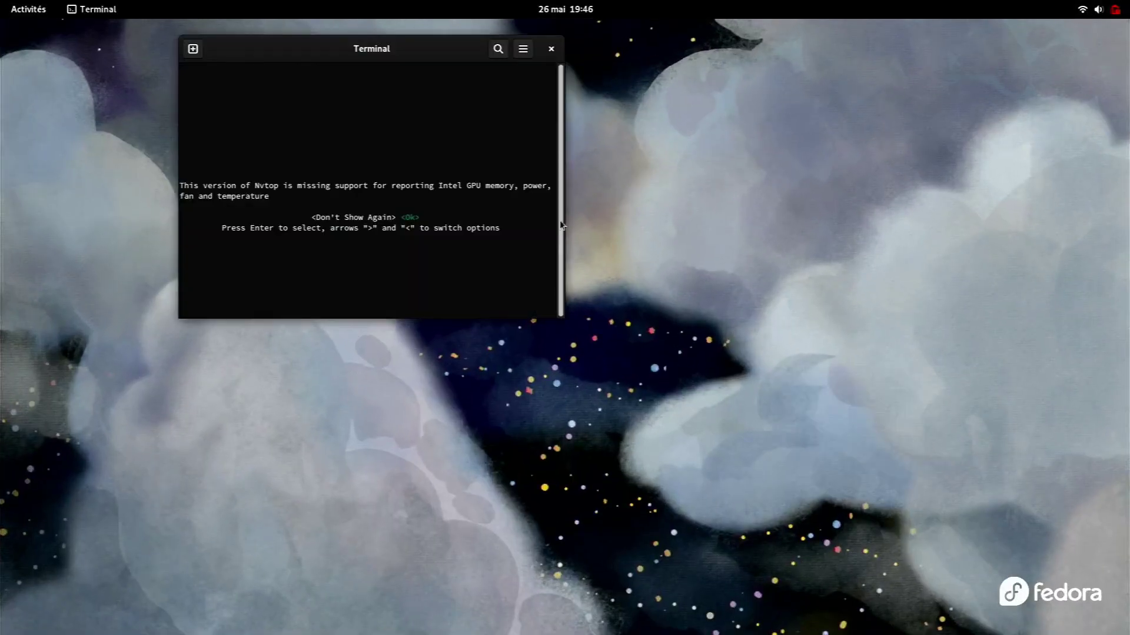
left_click_drag(560, 194, 805, 206)
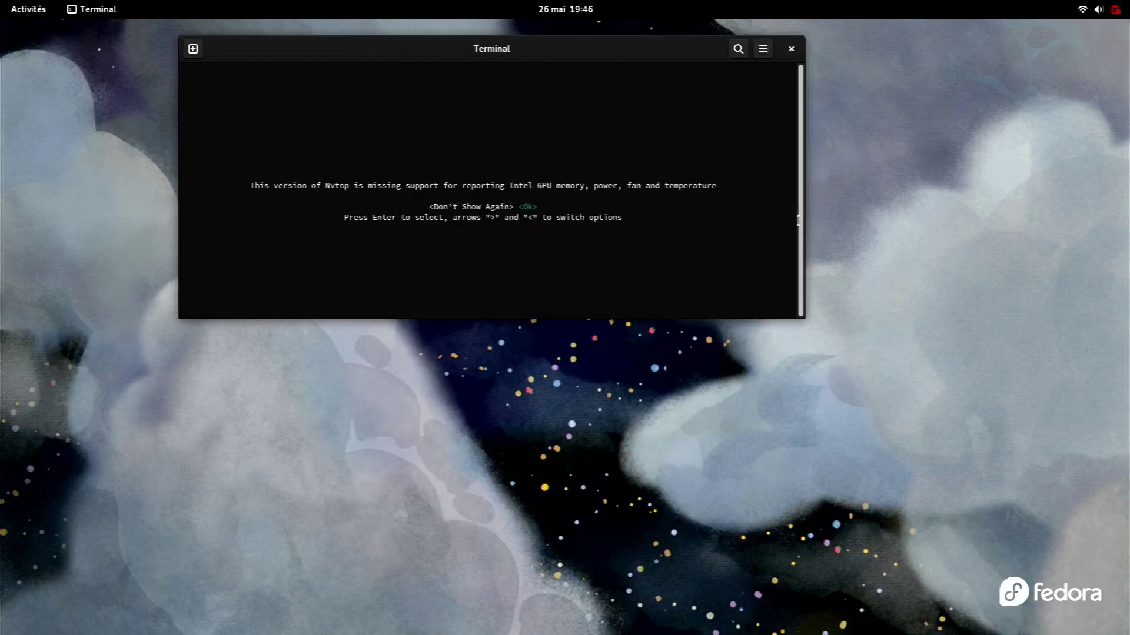
left_click(792, 49)
Open NVIDIA X Server Settings, view the X Server Information page, and quit the utility with confirmation
left_click(36, 11)
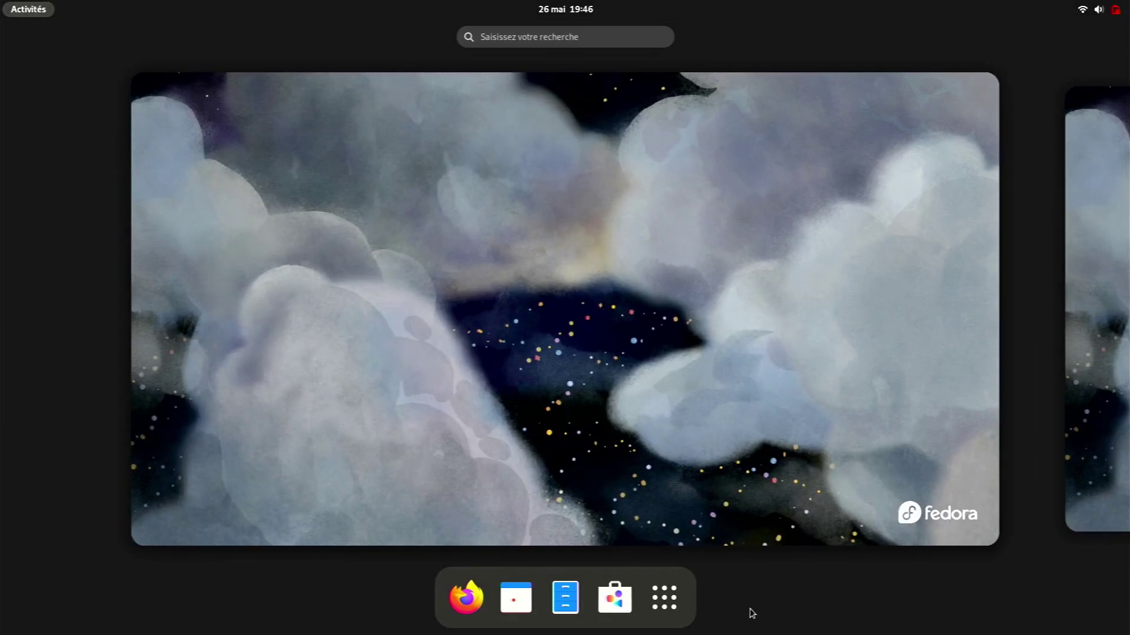
left_click(664, 598)
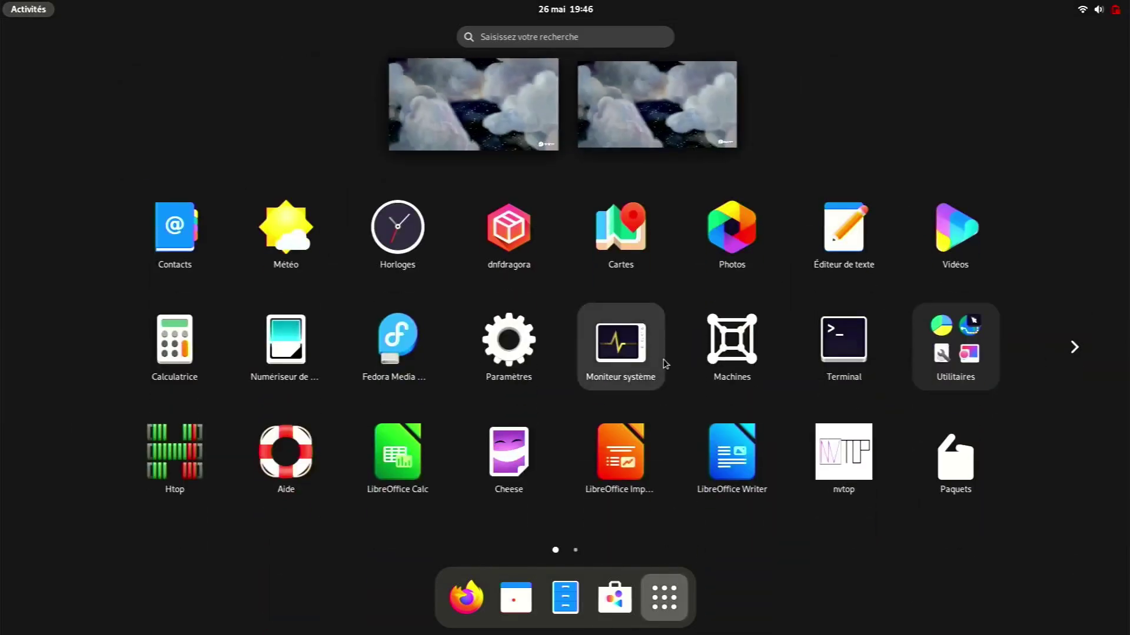
scroll(581, 355, "down", 1)
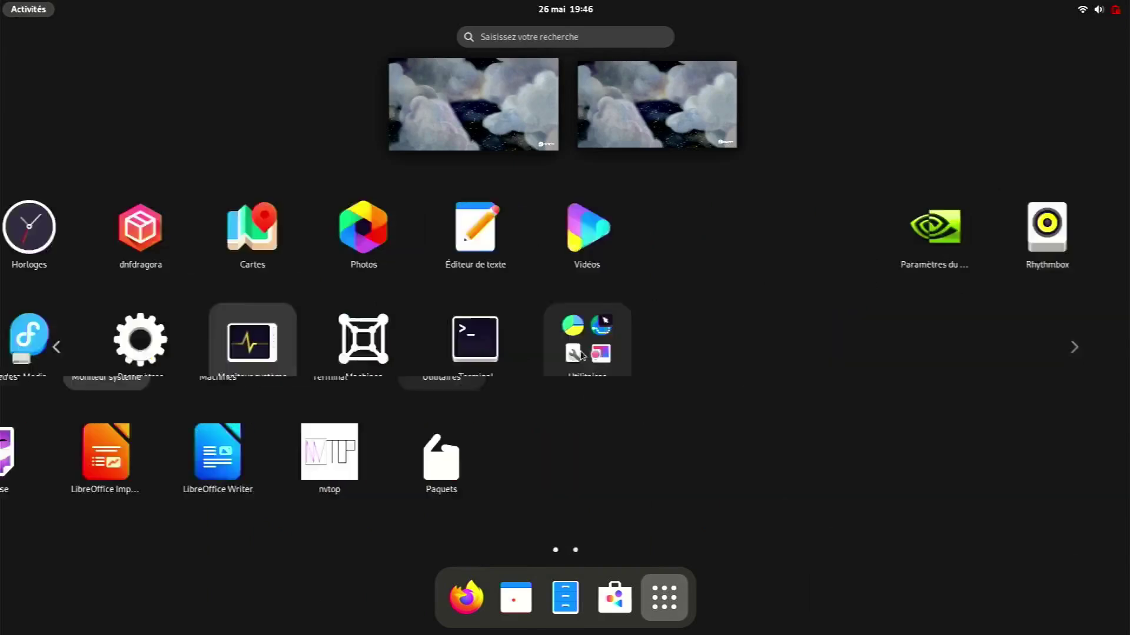
scroll(582, 355, "up", 1)
scroll(582, 356, "down", 1)
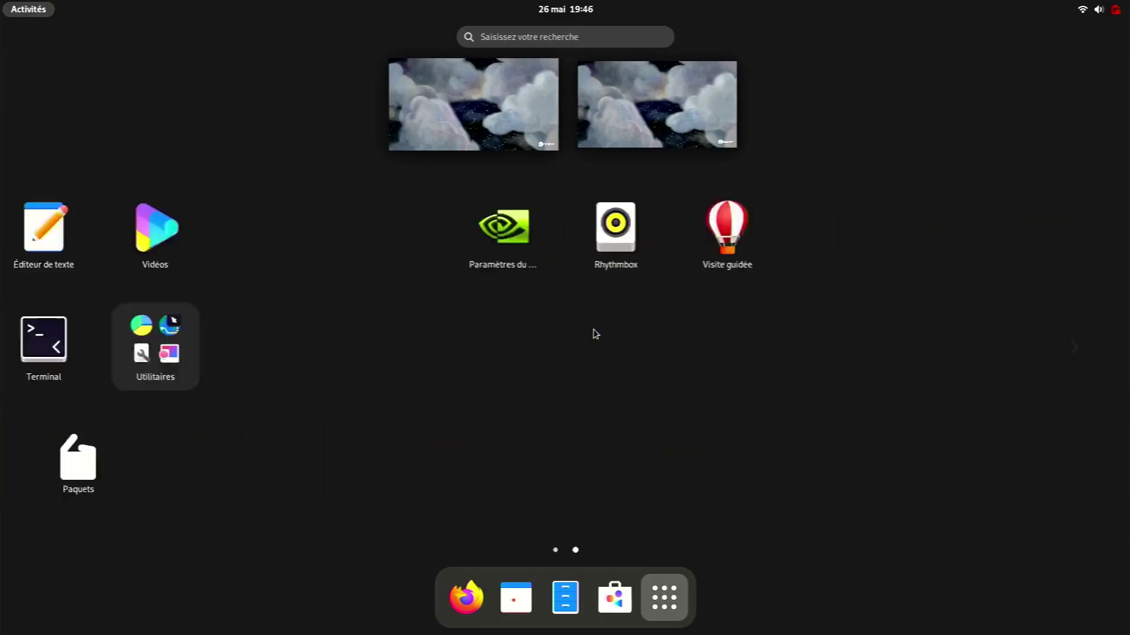
left_click(176, 235)
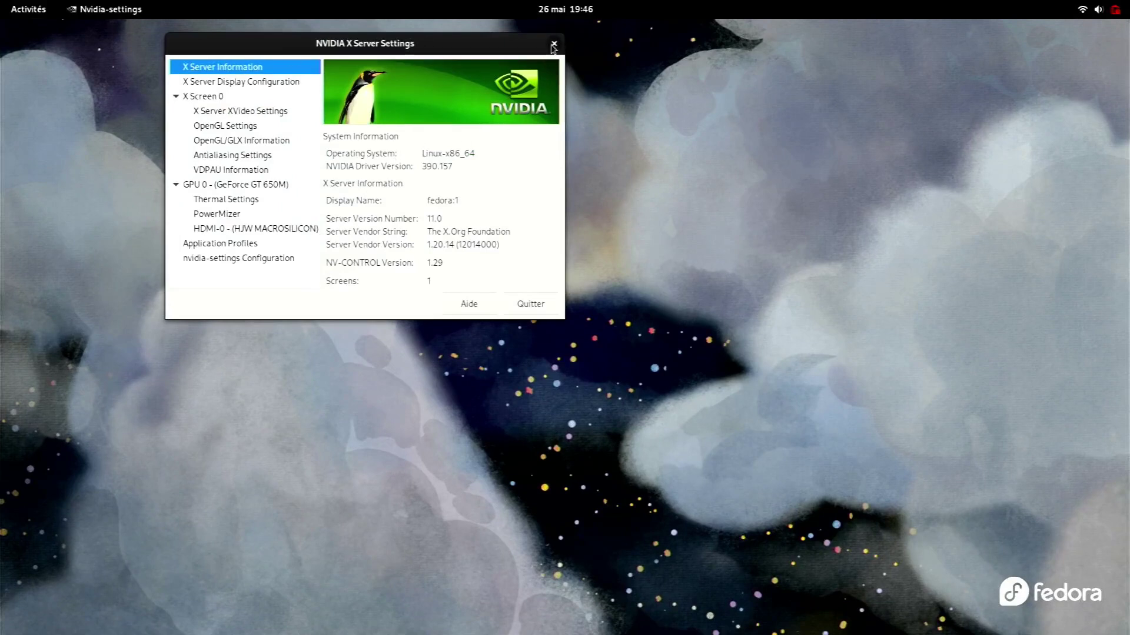
left_click(553, 45)
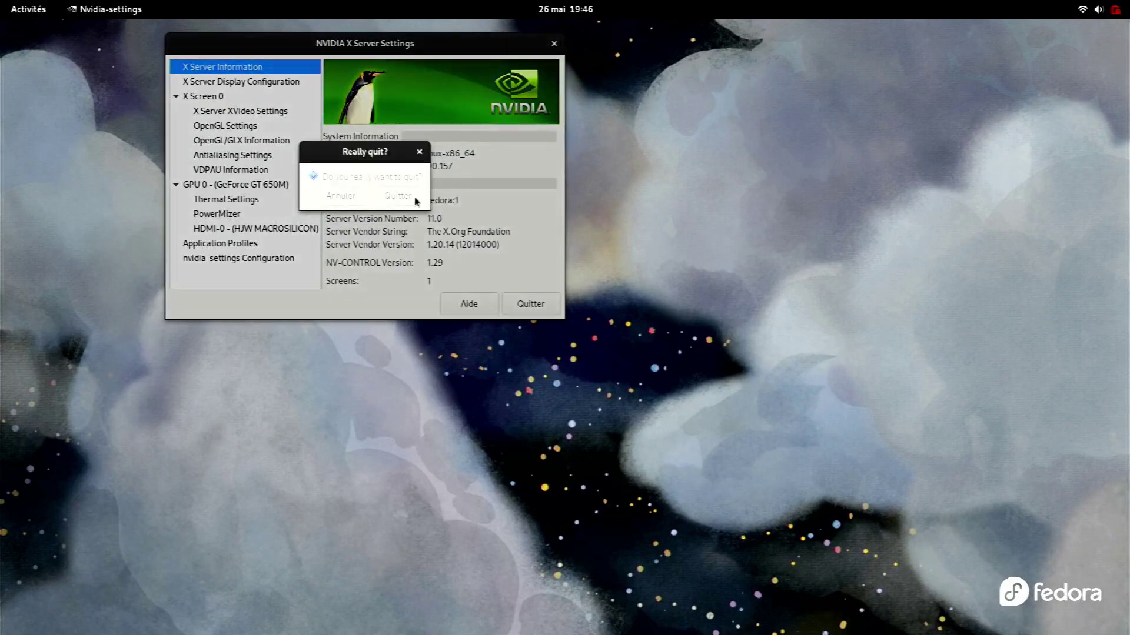
left_click(414, 199)
Open the About page of the system settings, check the graphics card and windowing system, and close the settings
left_click(1098, 8)
left_click(1045, 46)
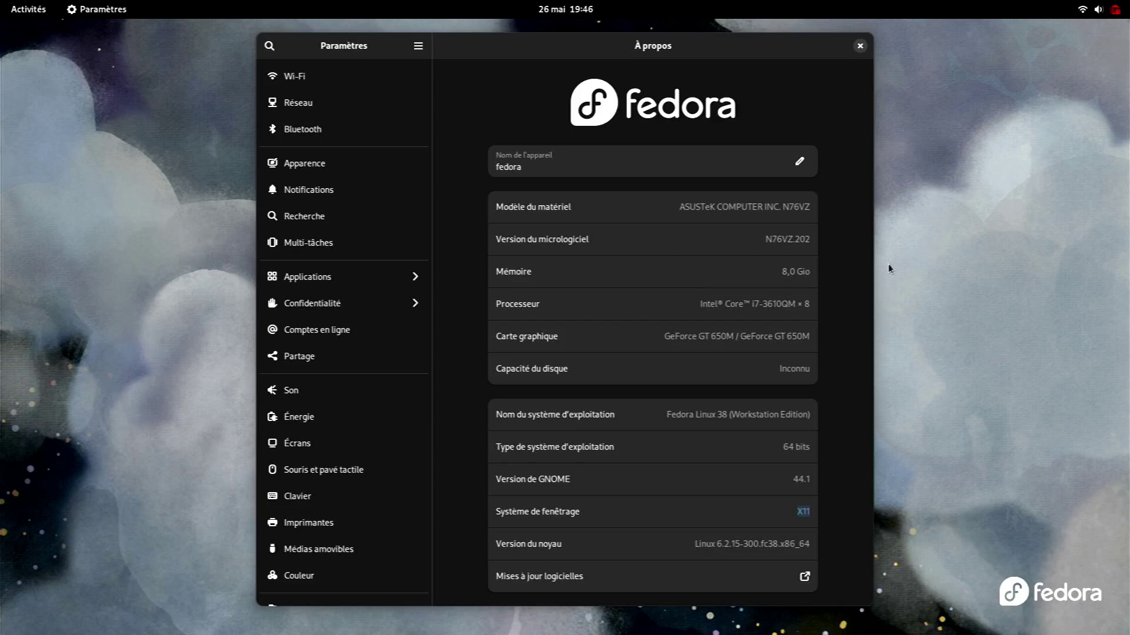
left_click(859, 46)
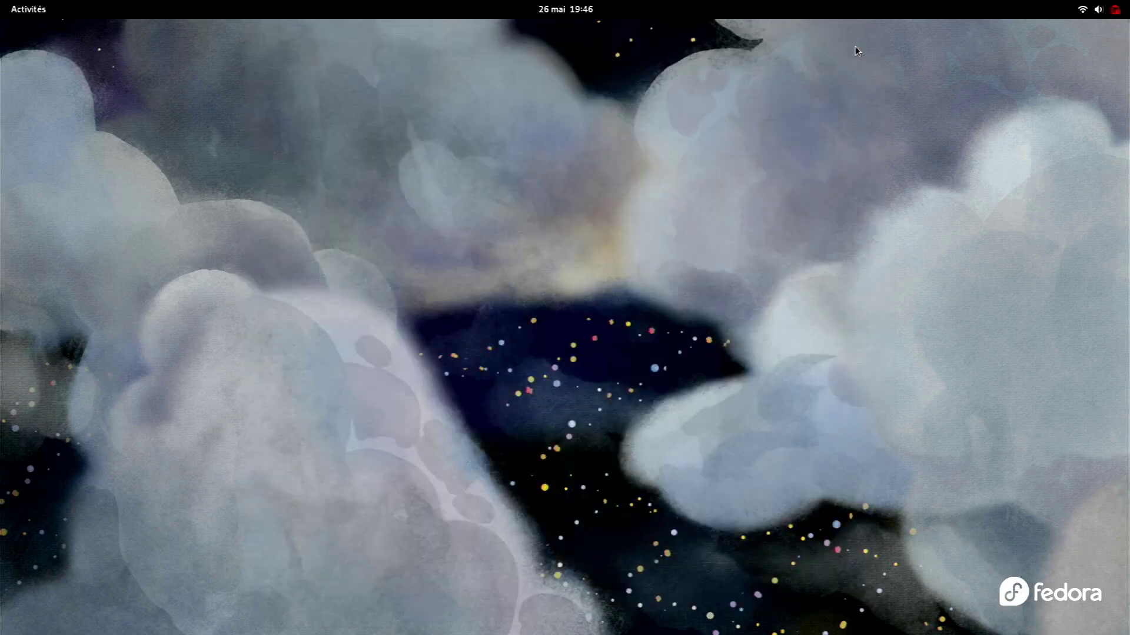
Open the Software app, search for "nvi", examine the NVIDIA drivers and tools listed, and close it
left_click(25, 7)
left_click(664, 598)
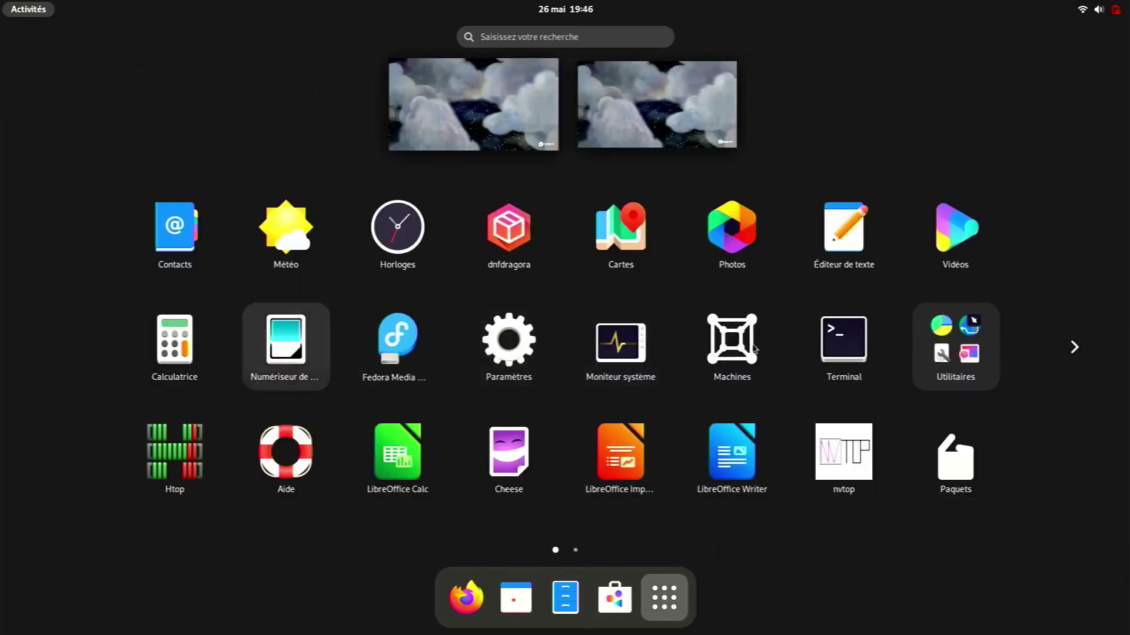
scroll(784, 329, "down", 1)
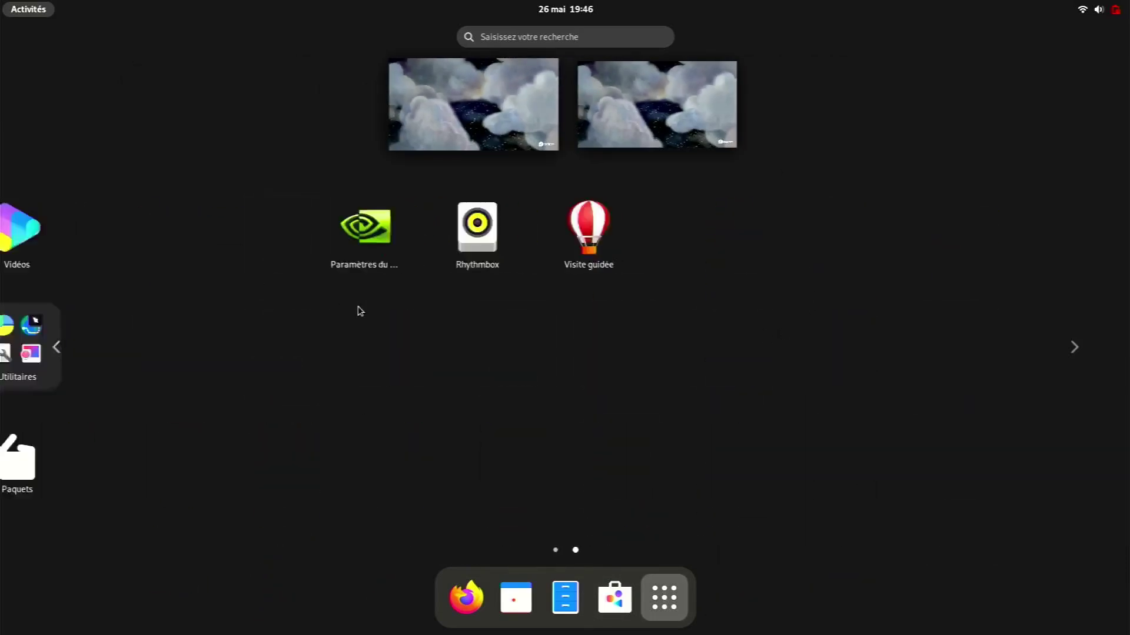
scroll(361, 311, "up", 1)
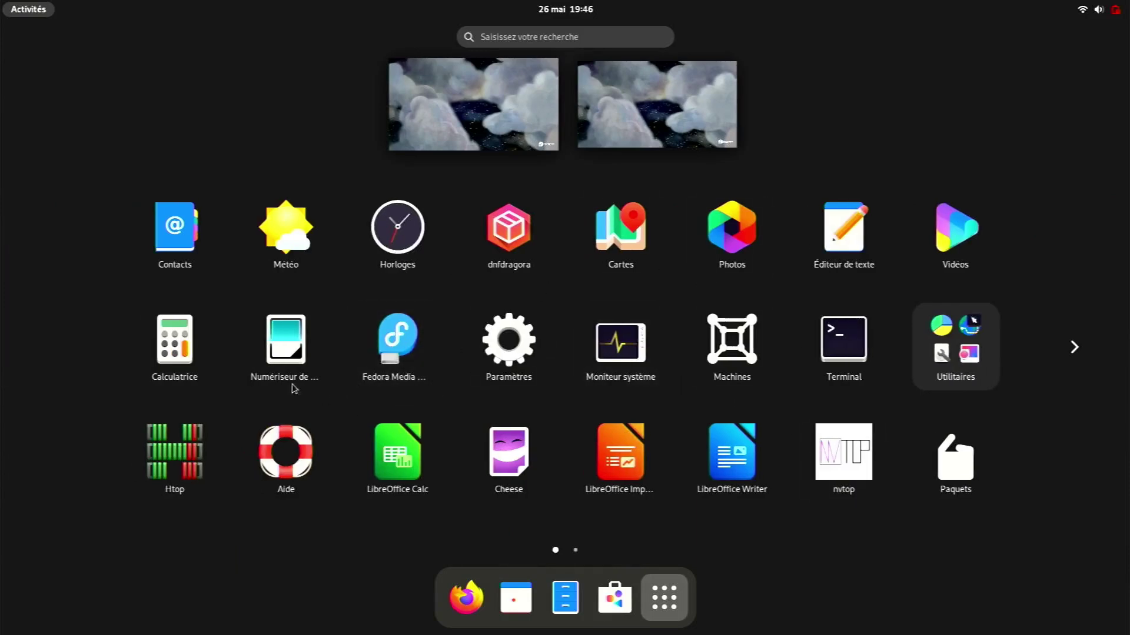
left_click(627, 598)
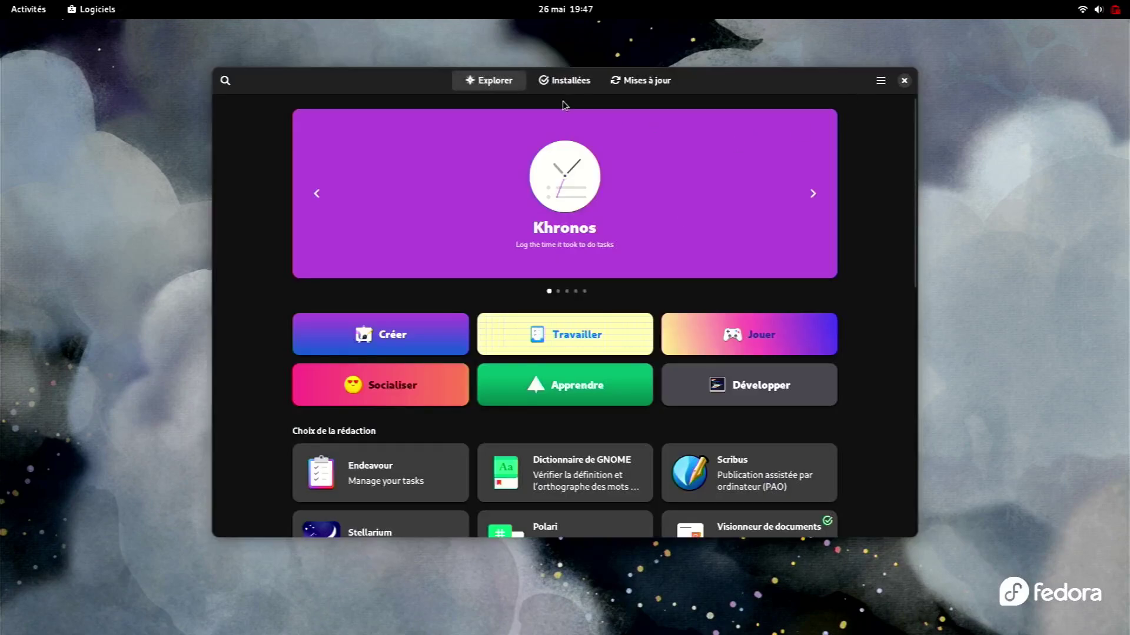
type("nvi")
scroll(523, 395, "down", 1)
scroll(523, 395, "down", 6)
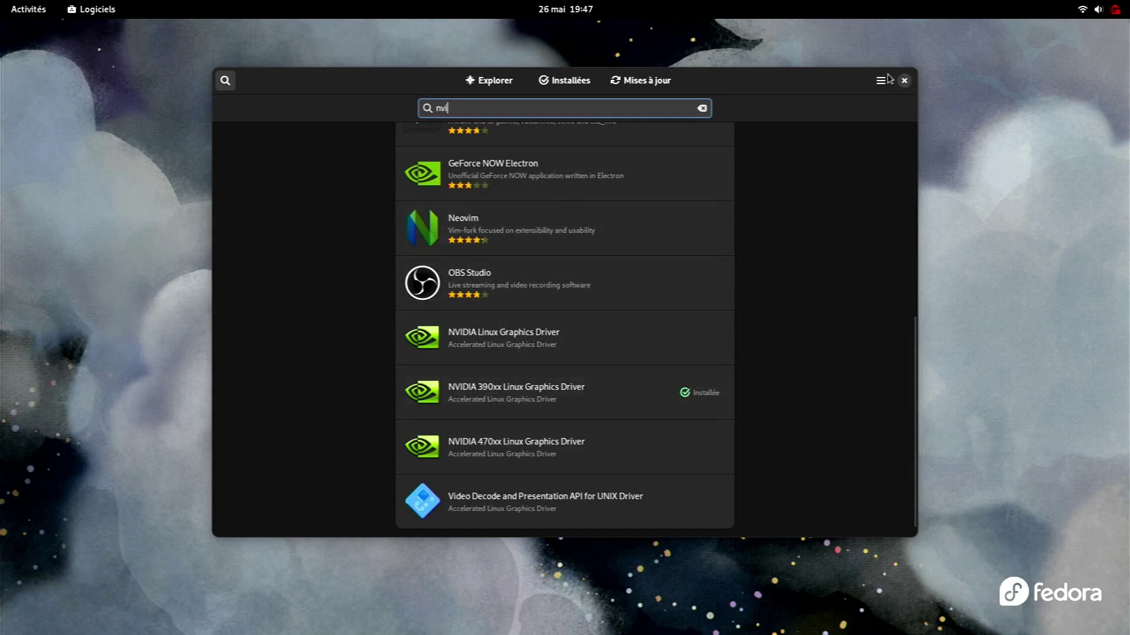
scroll(556, 233, "up", 6)
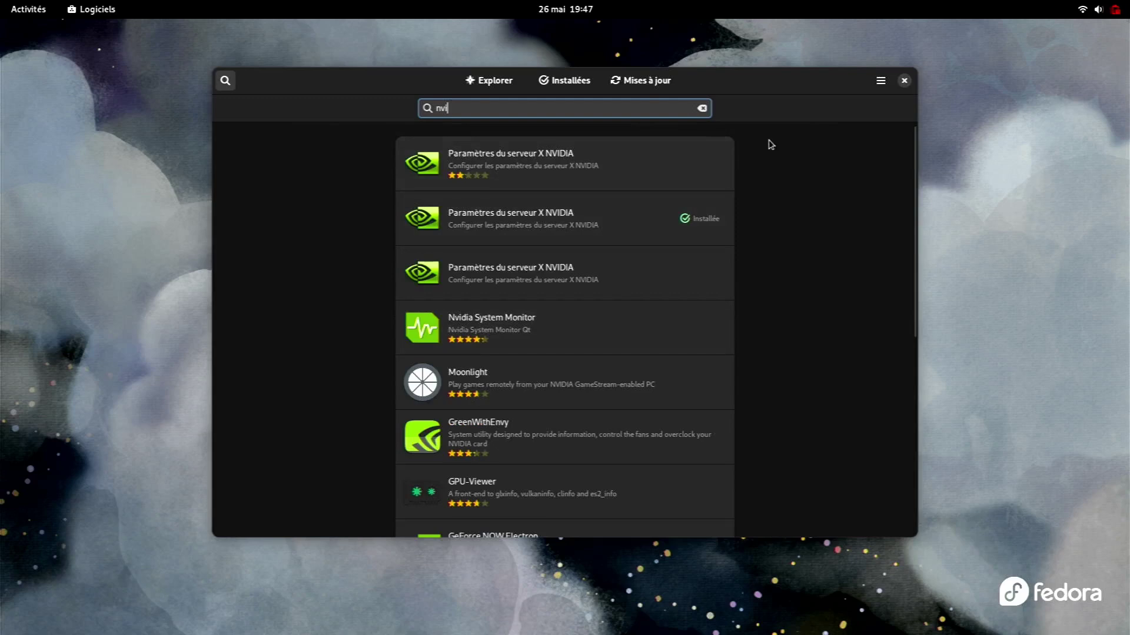
left_click(904, 82)
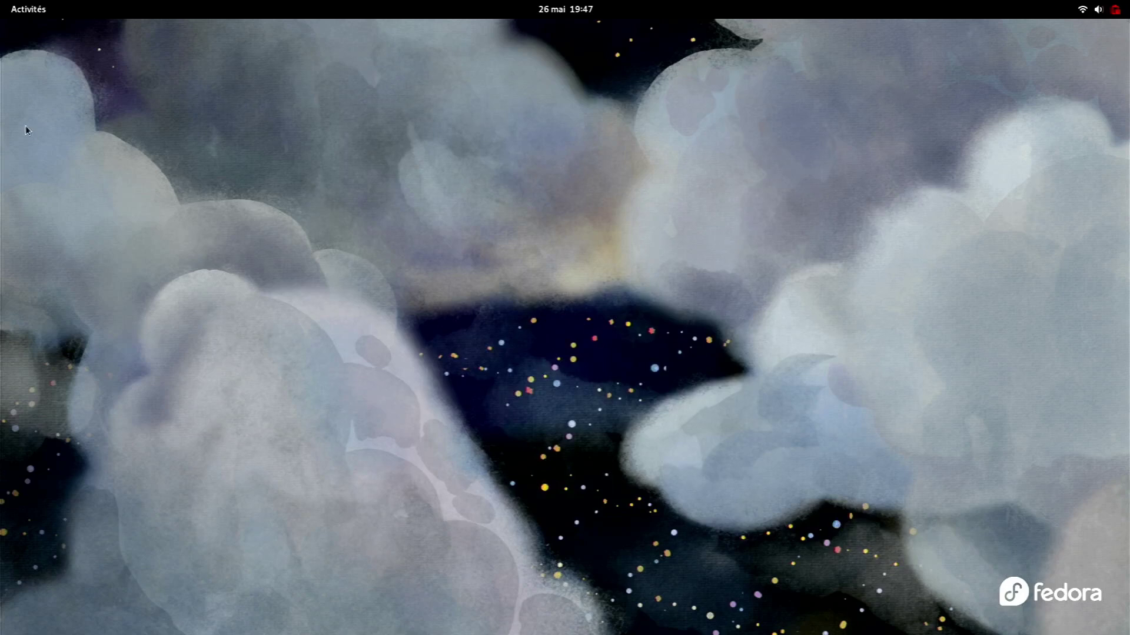
left_click(28, 9)
left_click(664, 598)
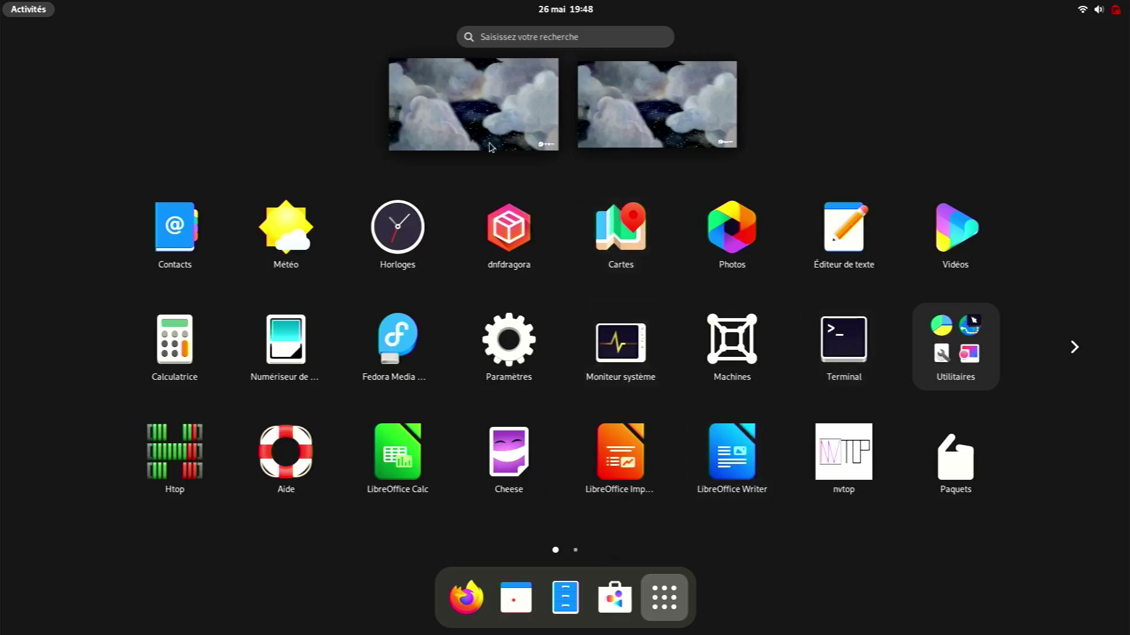
left_click(661, 601)
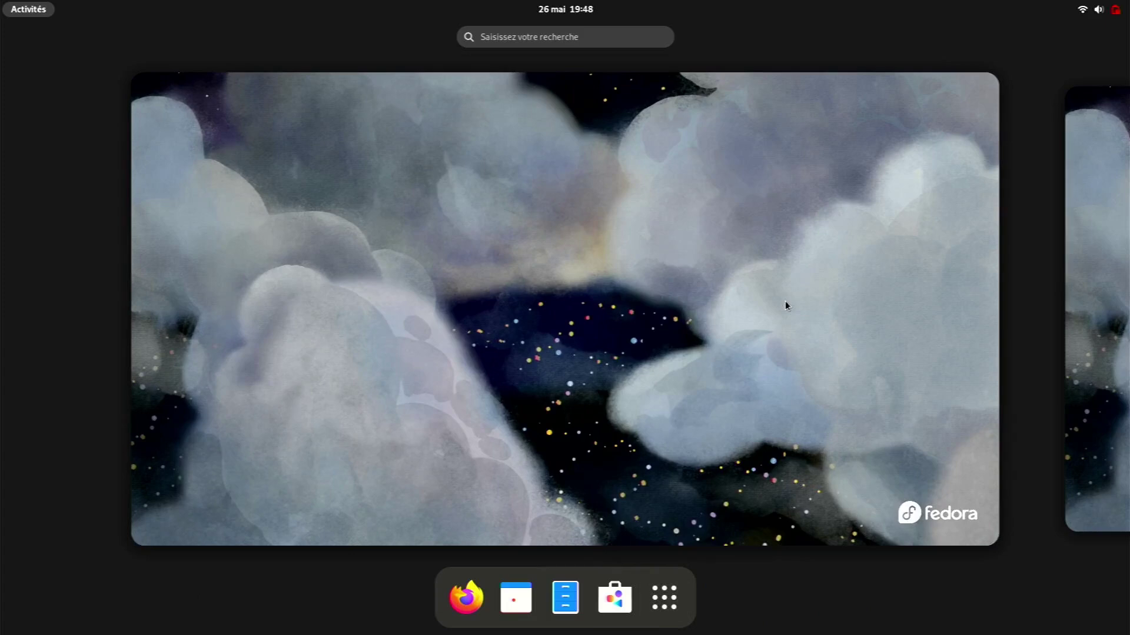